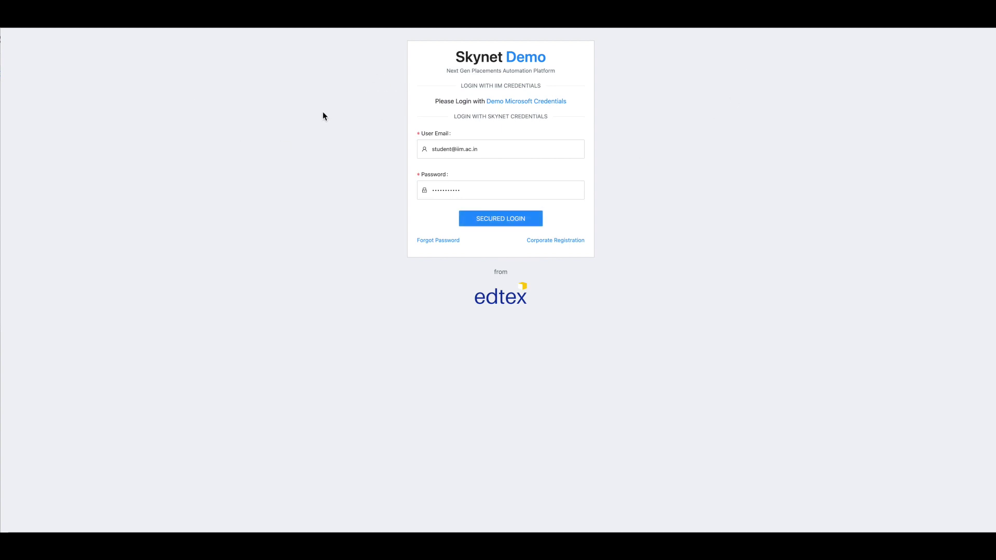
# Log in to the portal with the prefilled student credentials and open the Profile Builder
pyautogui.click(500, 224)
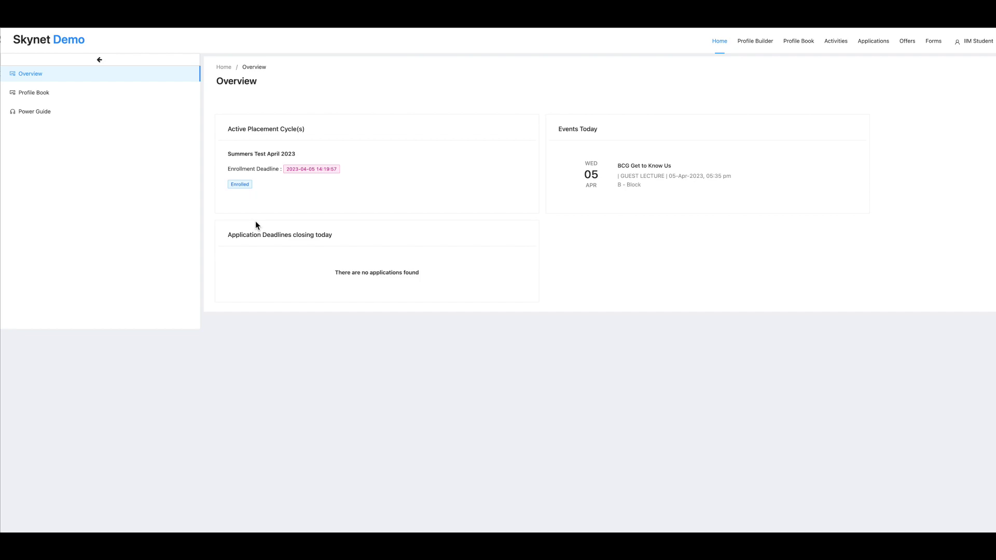
pyautogui.click(769, 53)
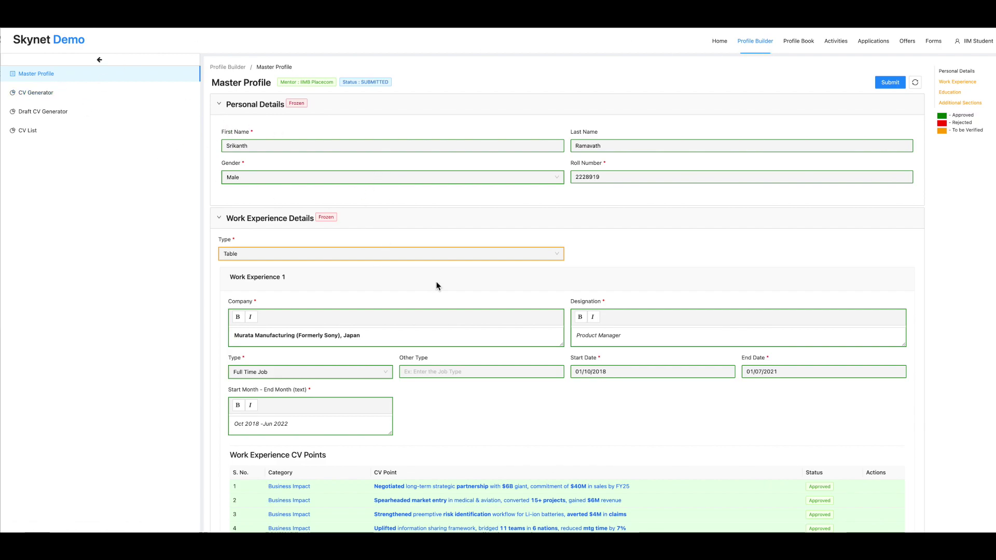
# Look through the whole Master Profile, from Personal Details, Work Experience and Education to the Additional Sections ending with Social Volunteering
pyautogui.scroll(-3, 437, 283)
pyautogui.scroll(-10, 435, 281)
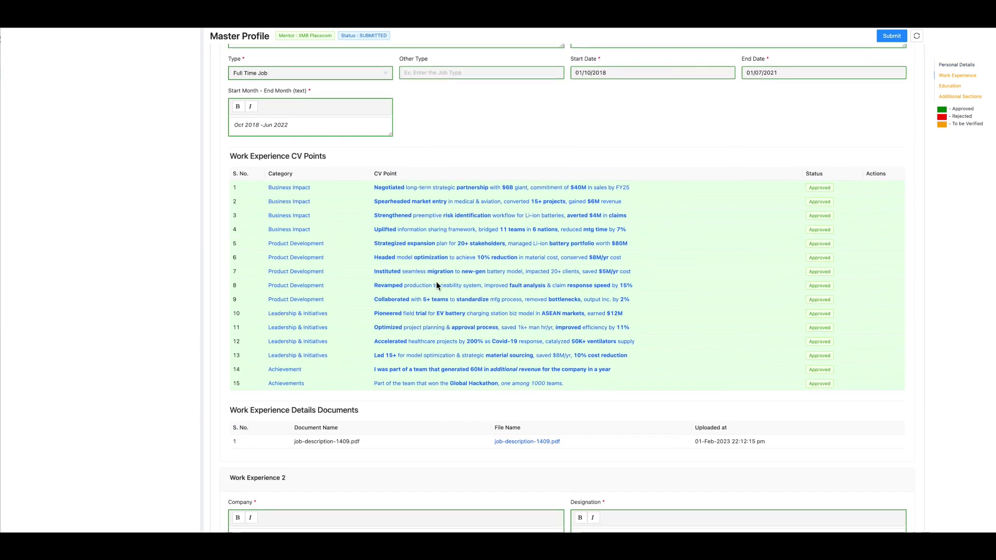
pyautogui.scroll(-1, 437, 285)
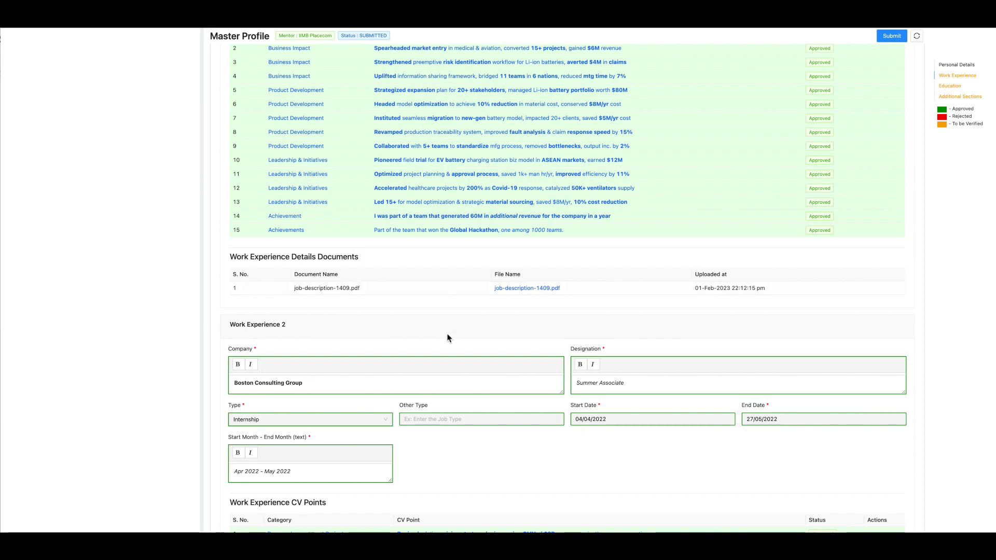
pyautogui.scroll(-10, 447, 338)
pyautogui.scroll(-10, 447, 338)
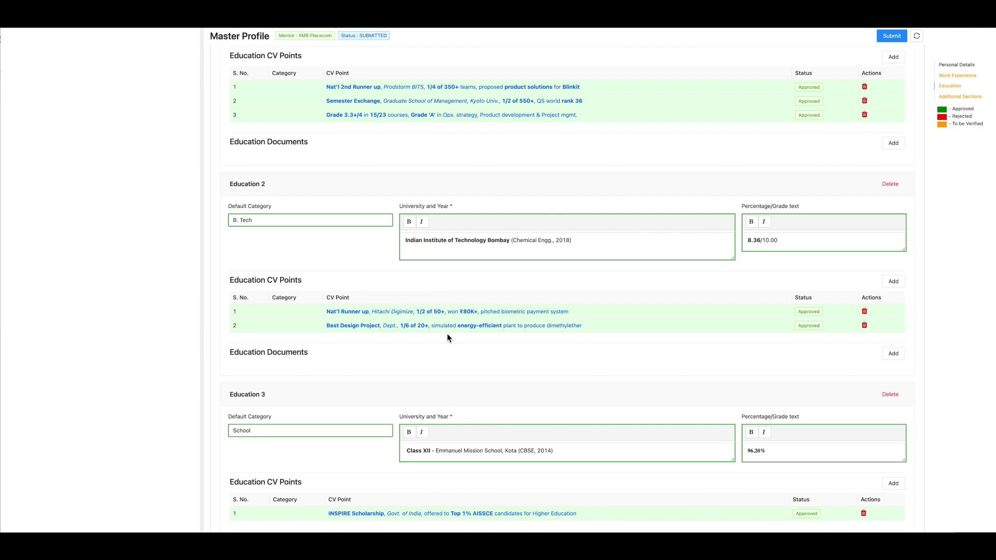
pyautogui.scroll(-10, 447, 337)
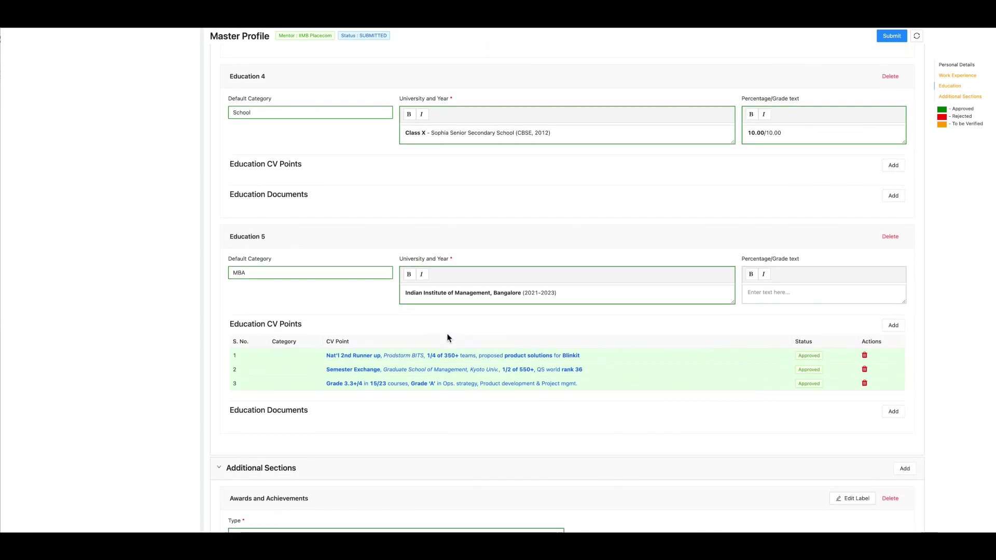
pyautogui.scroll(-6, 448, 337)
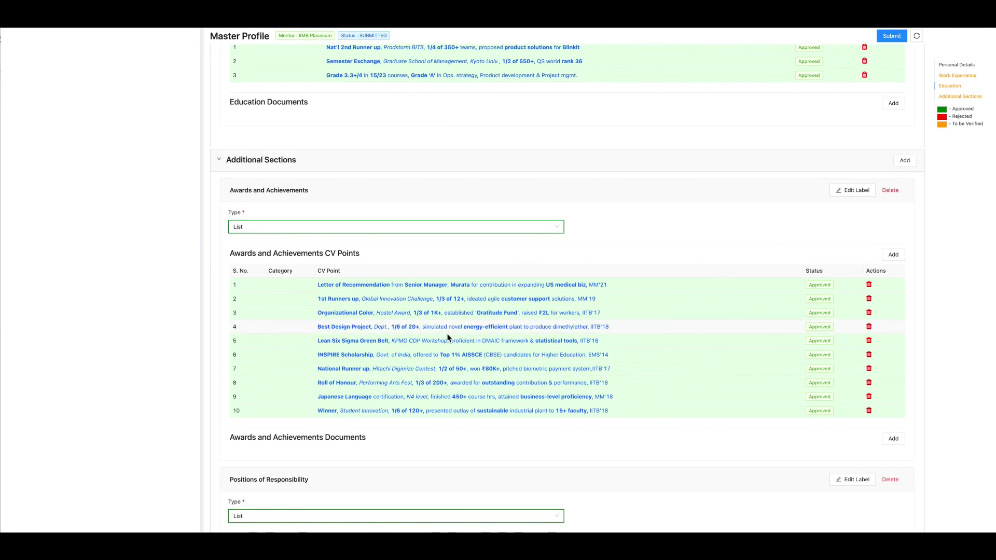
pyautogui.scroll(-2, 448, 338)
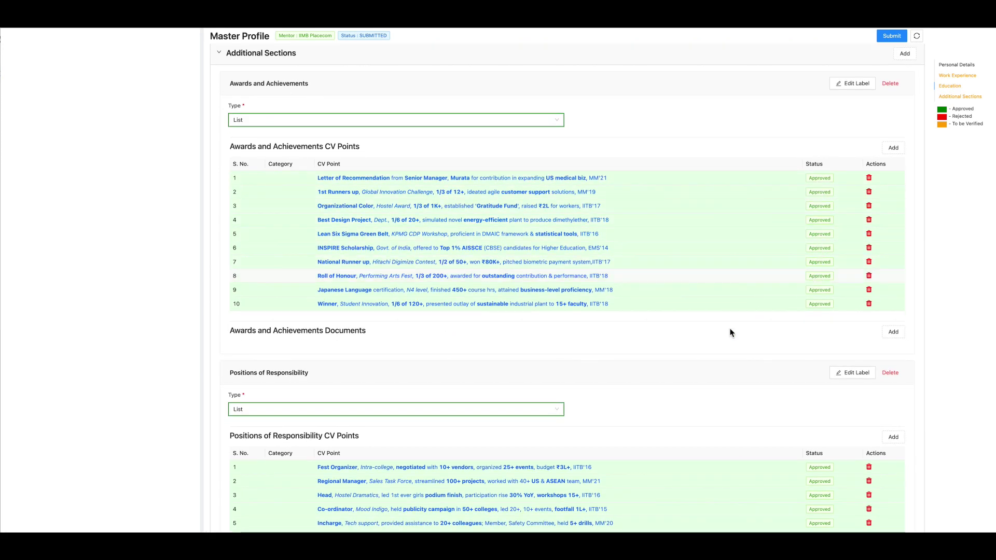
pyautogui.scroll(-1, 698, 347)
pyautogui.scroll(-2, 700, 332)
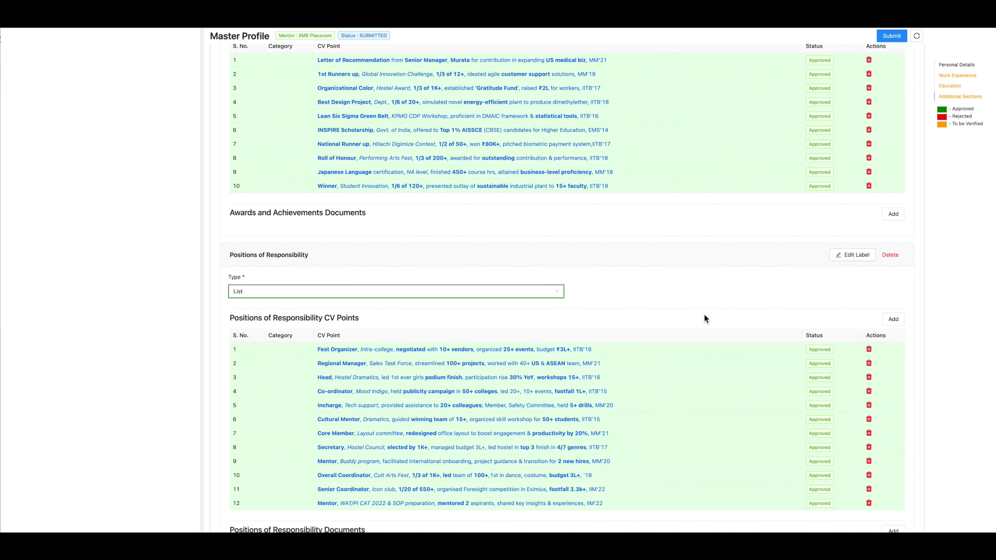
pyautogui.scroll(-15, 704, 318)
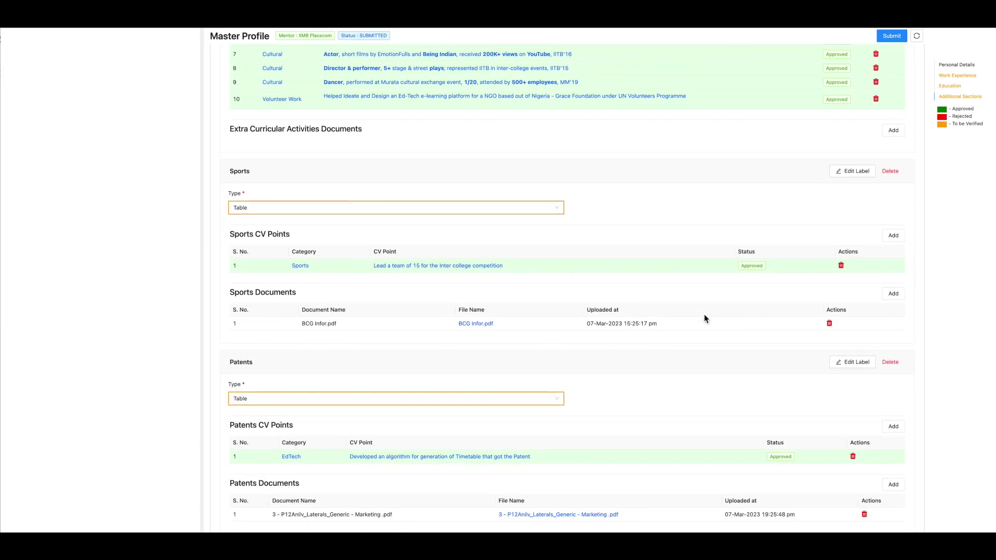
pyautogui.scroll(-9, 704, 317)
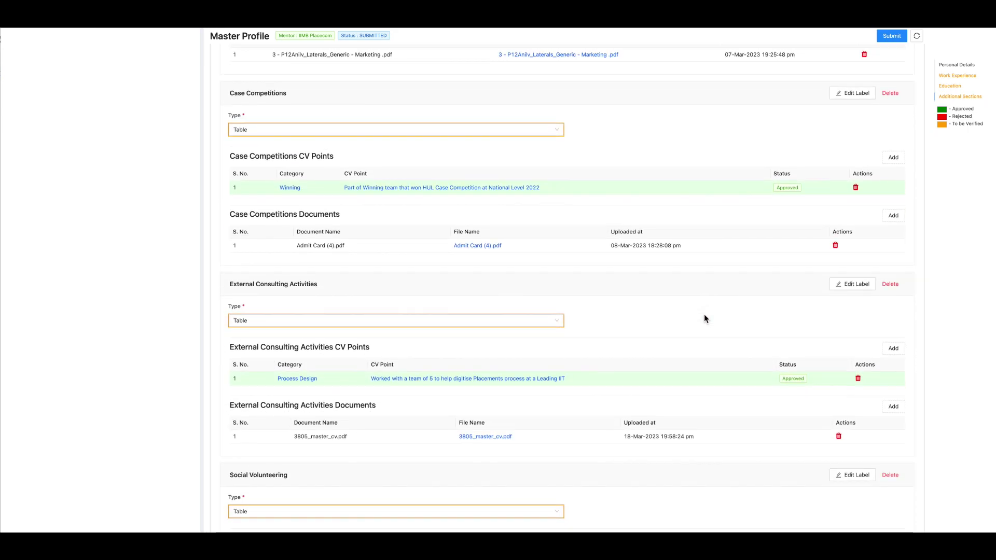
pyautogui.scroll(-3, 704, 318)
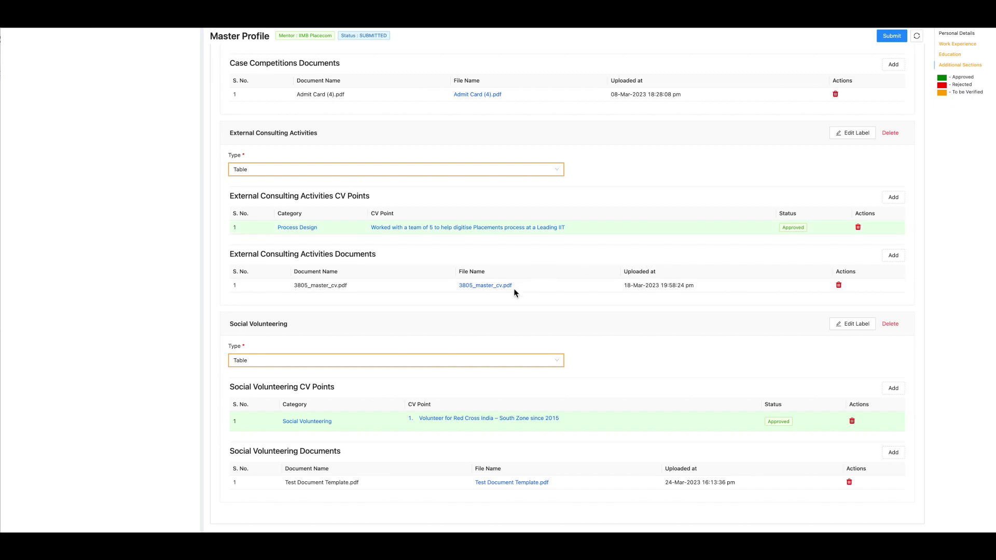
pyautogui.scroll(15, 579, 270)
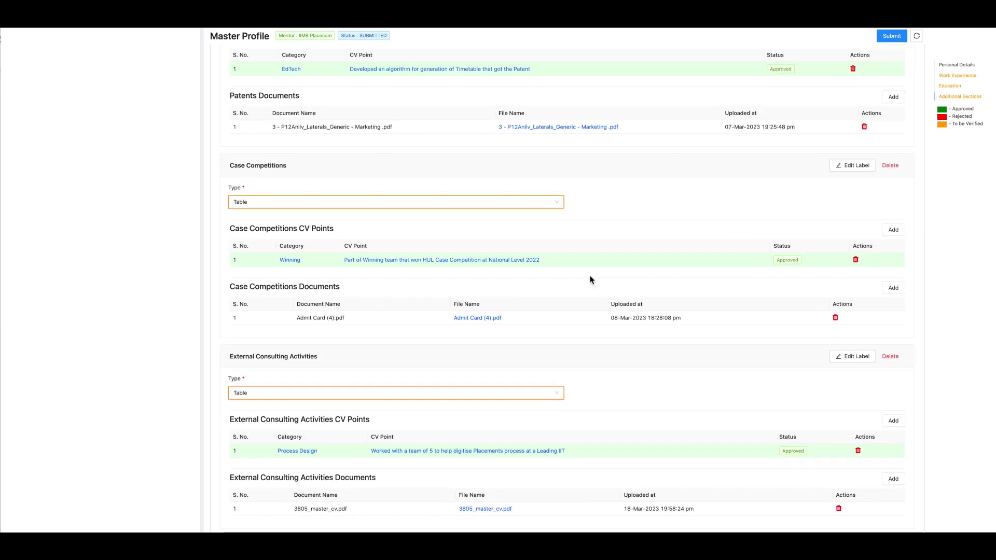
pyautogui.scroll(20, 594, 275)
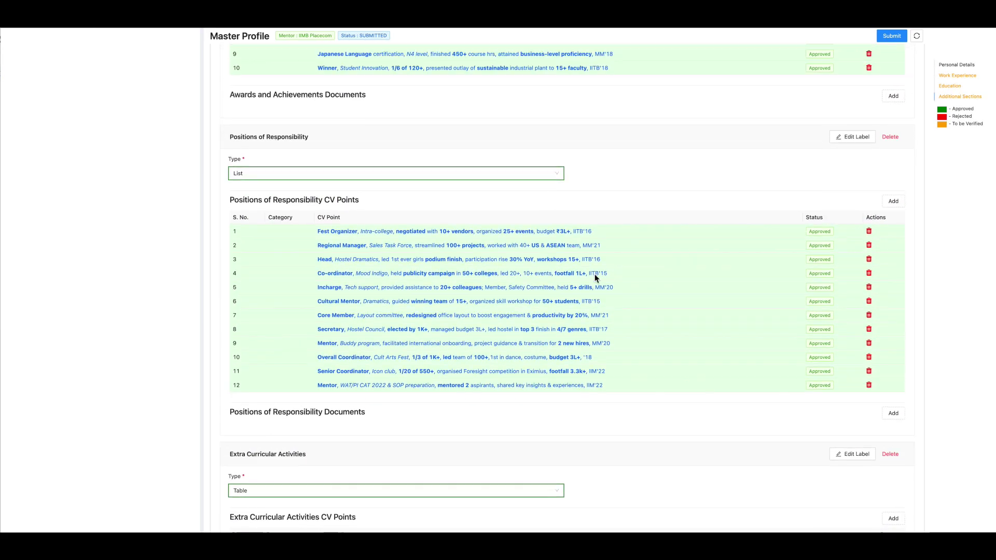
pyautogui.scroll(20, 594, 275)
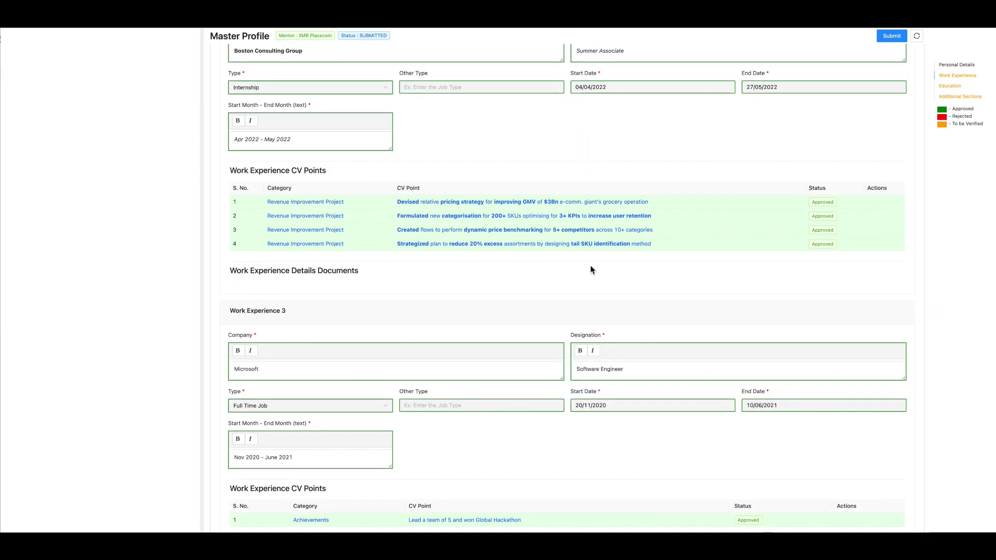
pyautogui.scroll(5, 615, 316)
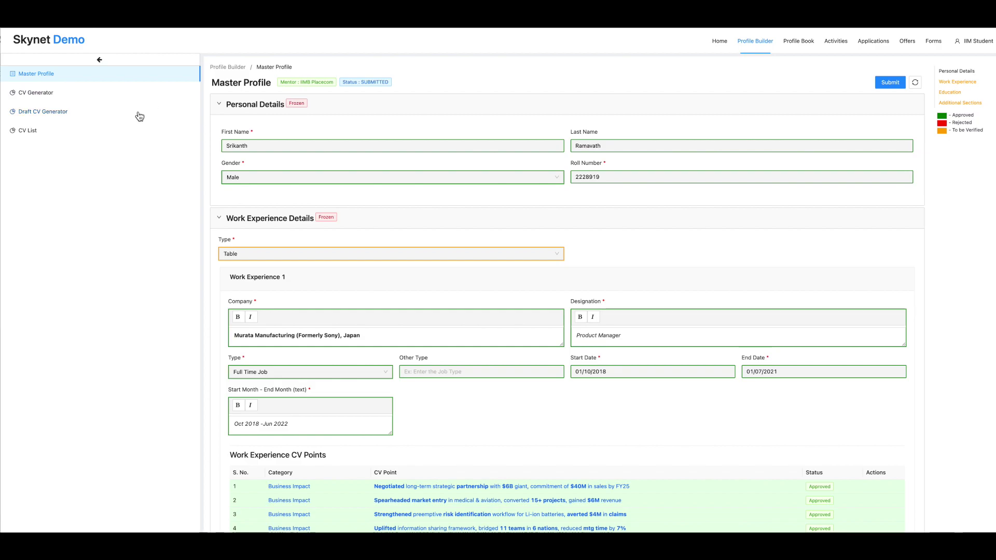
# Look at the CV Generator and Draft CV Generator pages, and recheck the statuses of the work experience points in the Master Profile
pyautogui.click(45, 99)
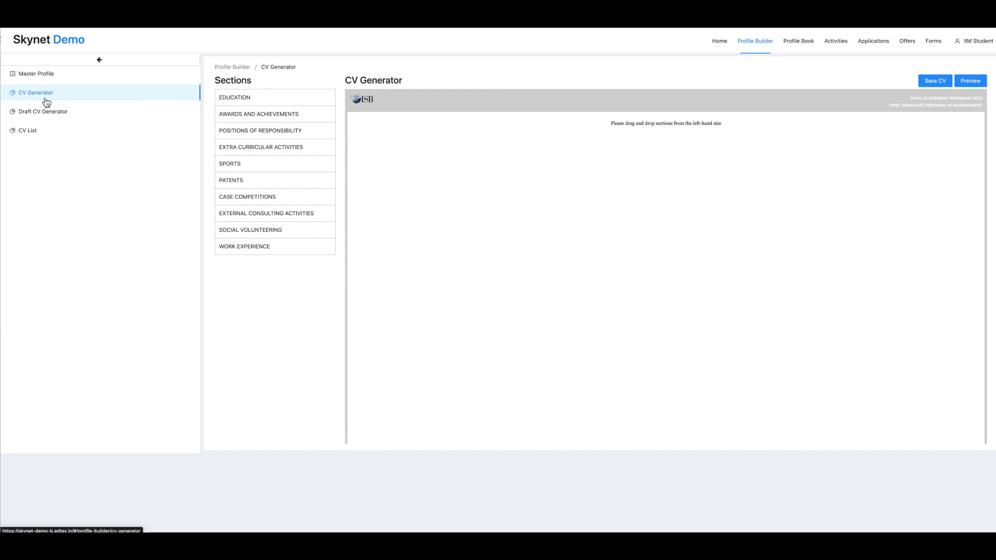
pyautogui.click(47, 119)
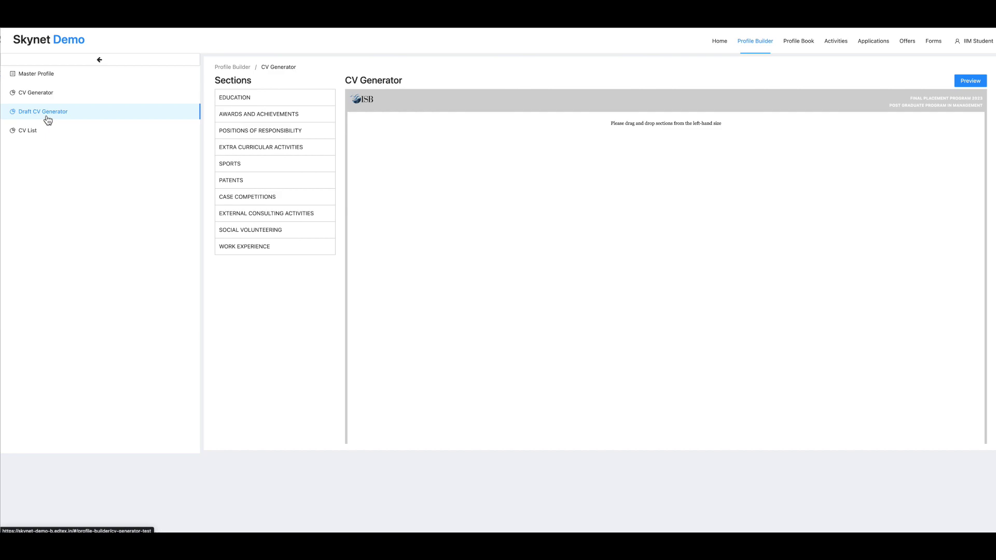
pyautogui.click(50, 77)
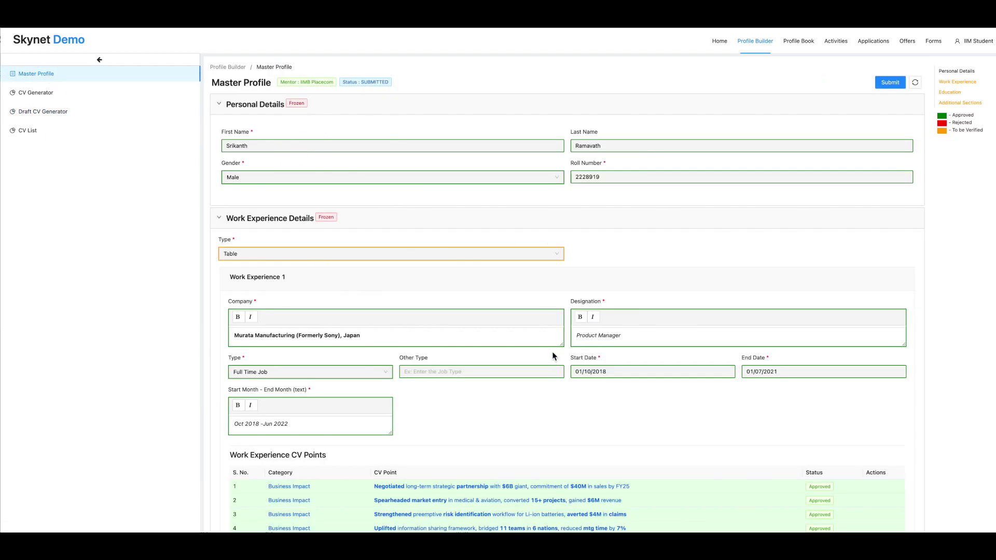
pyautogui.scroll(-10, 552, 356)
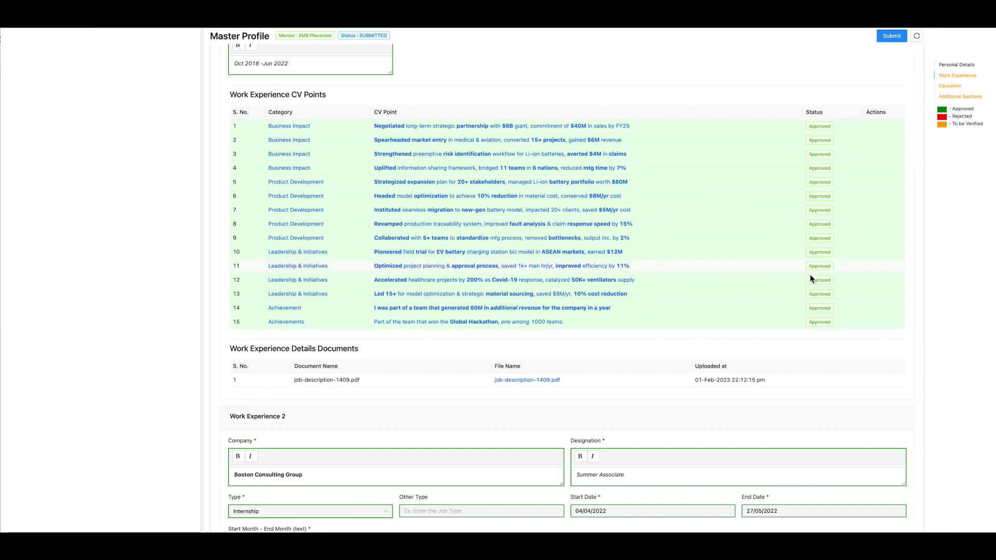
pyautogui.scroll(8, 724, 269)
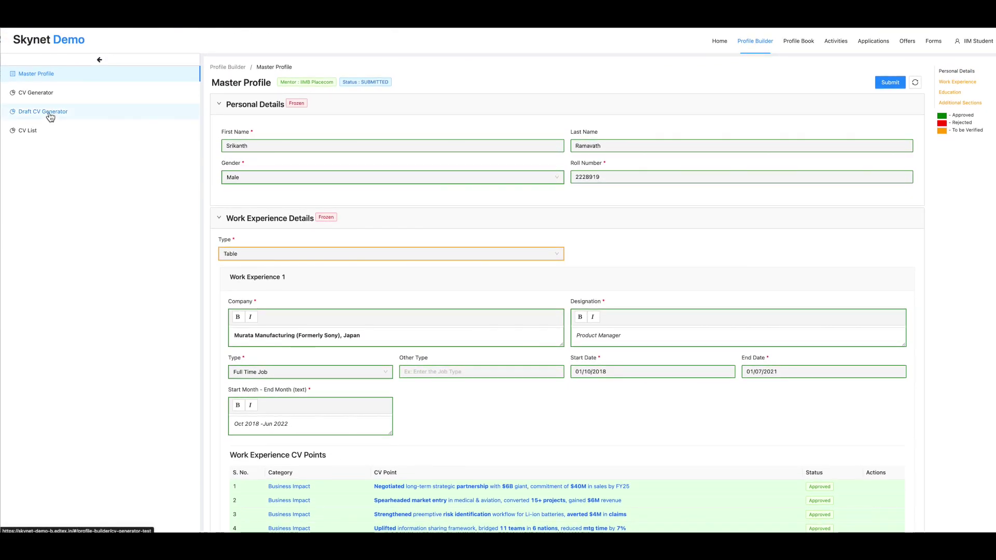
# In the Draft CV Generator, add the Education, Work Experience and Extra Curricular Activities sections to the CV in that order
pyautogui.click(50, 115)
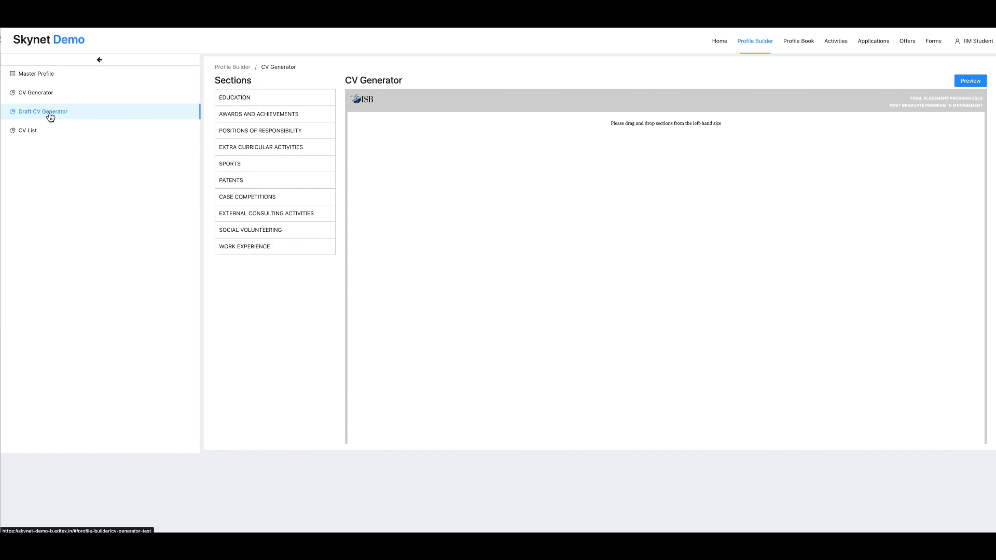
pyautogui.moveTo(257, 101); pyautogui.dragTo(452, 128)
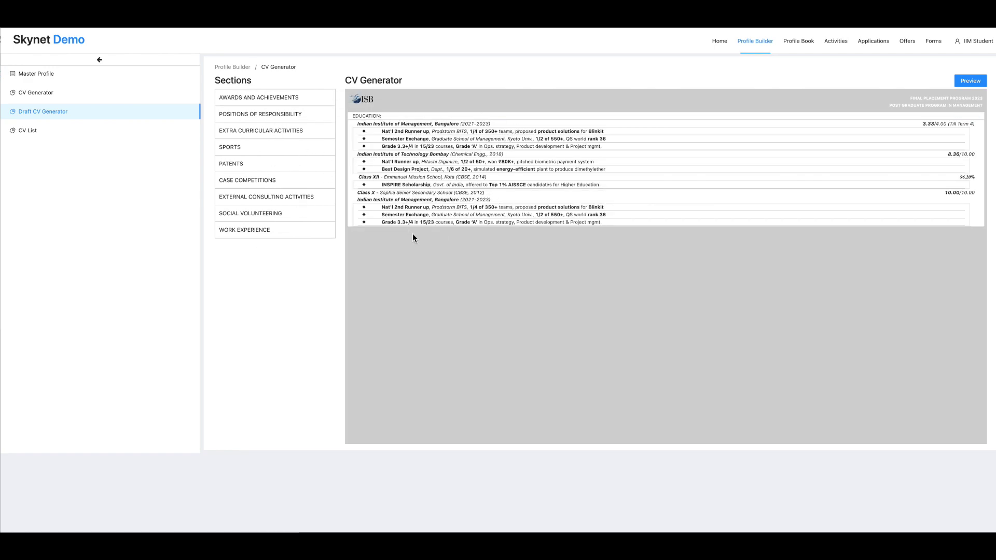
pyautogui.moveTo(255, 232); pyautogui.dragTo(458, 239)
pyautogui.scroll(-1, 470, 234)
pyautogui.moveTo(261, 123); pyautogui.dragTo(466, 427)
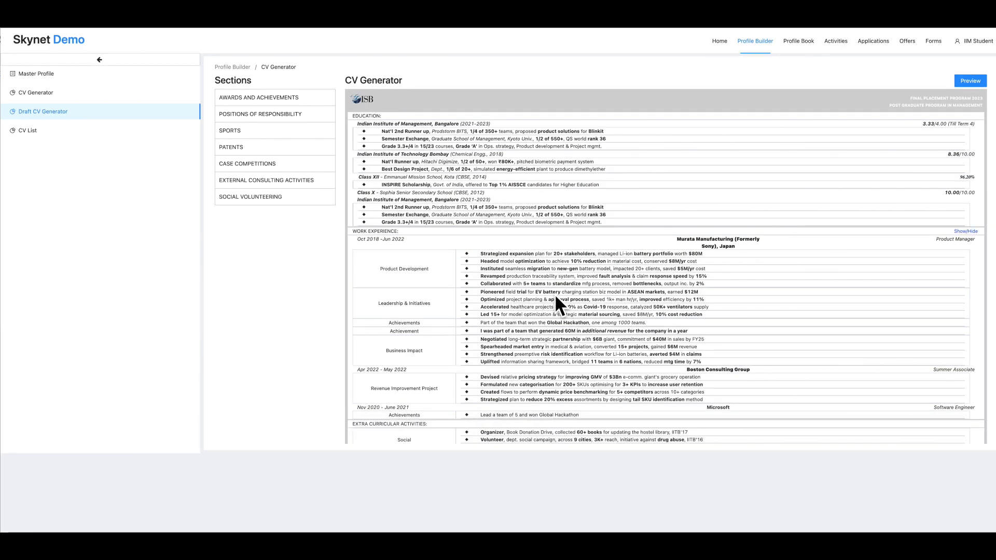
# Review the Education, Work Experience and Extra Curricular Activities sections in the draft CV and preview it as a PDF
pyautogui.scroll(-3, 517, 317)
pyautogui.scroll(3, 517, 318)
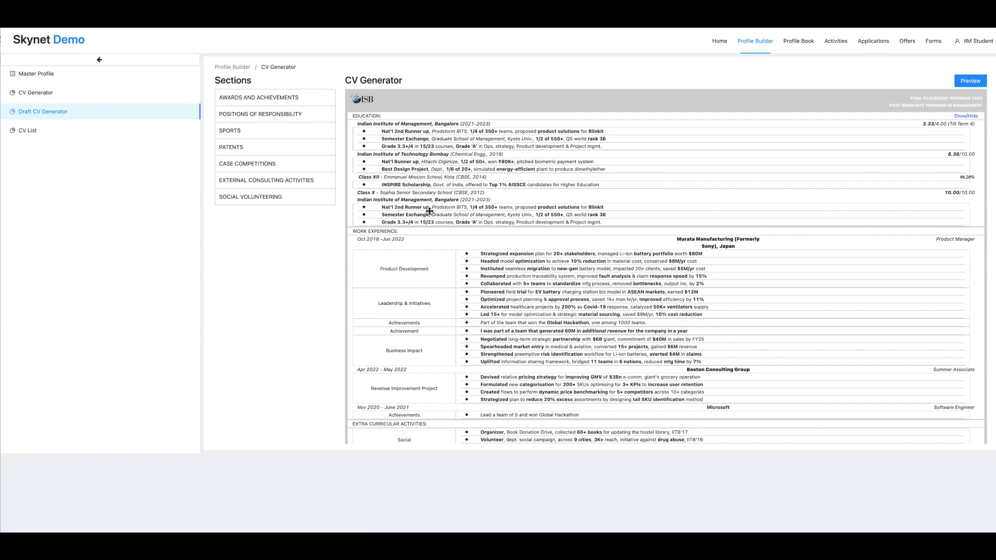
pyautogui.scroll(-2, 617, 254)
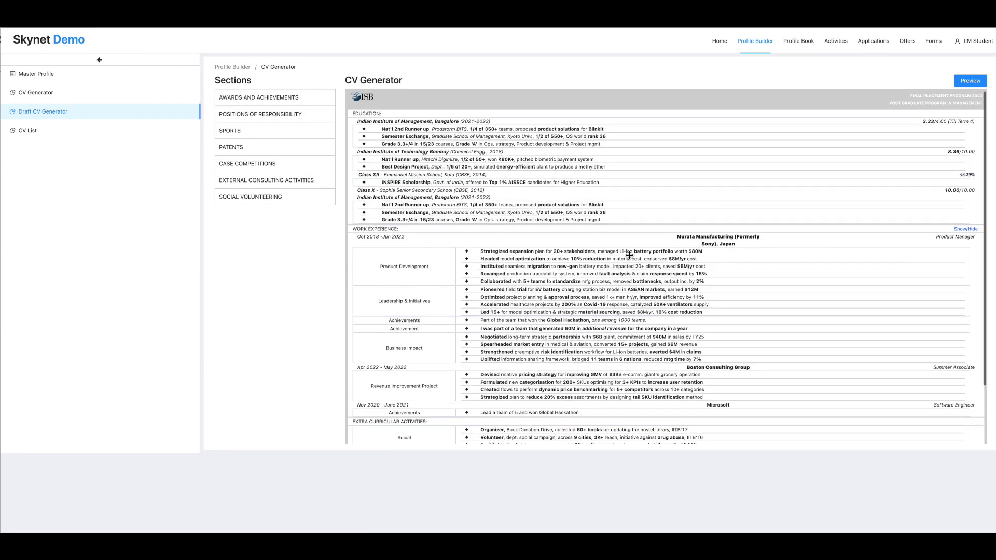
pyautogui.scroll(2, 630, 253)
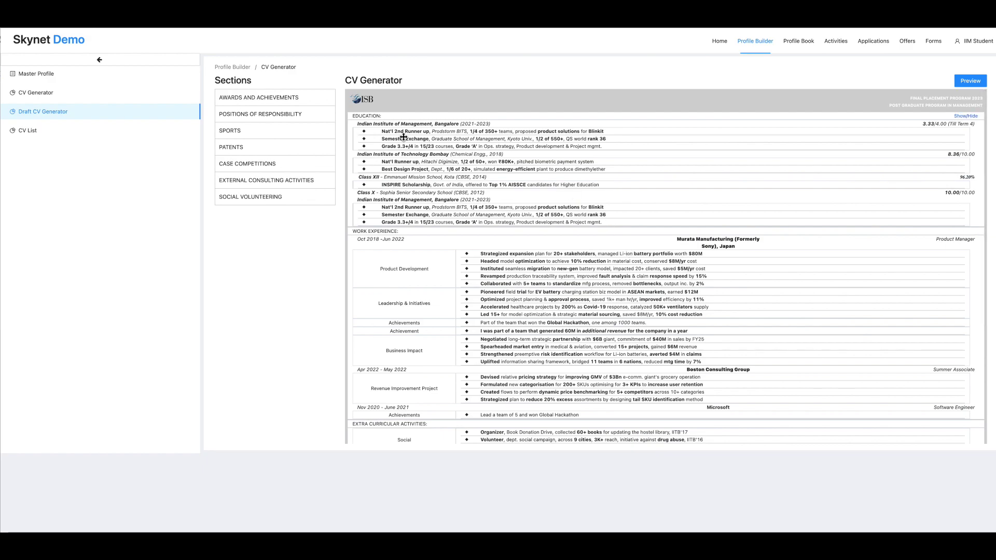
pyautogui.scroll(-2, 417, 269)
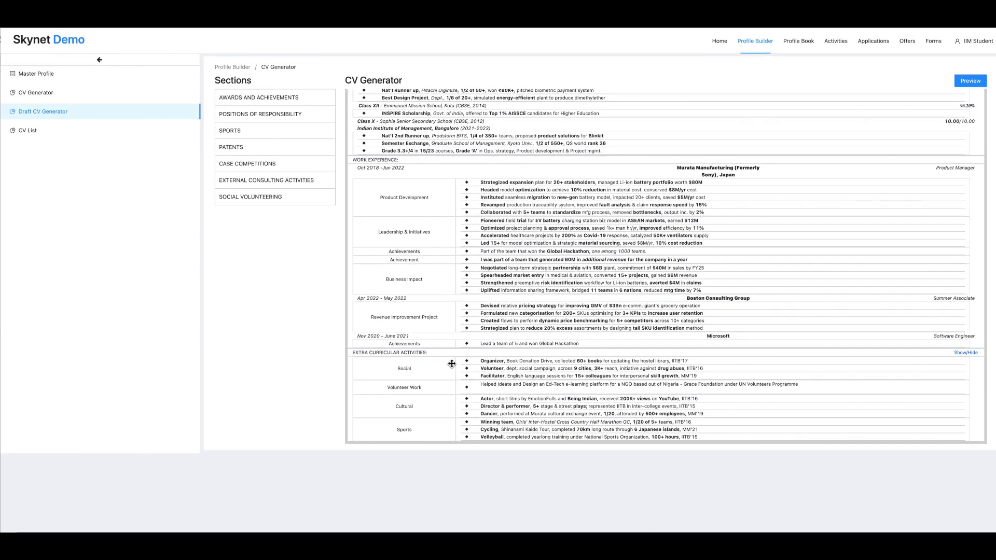
pyautogui.scroll(2, 451, 364)
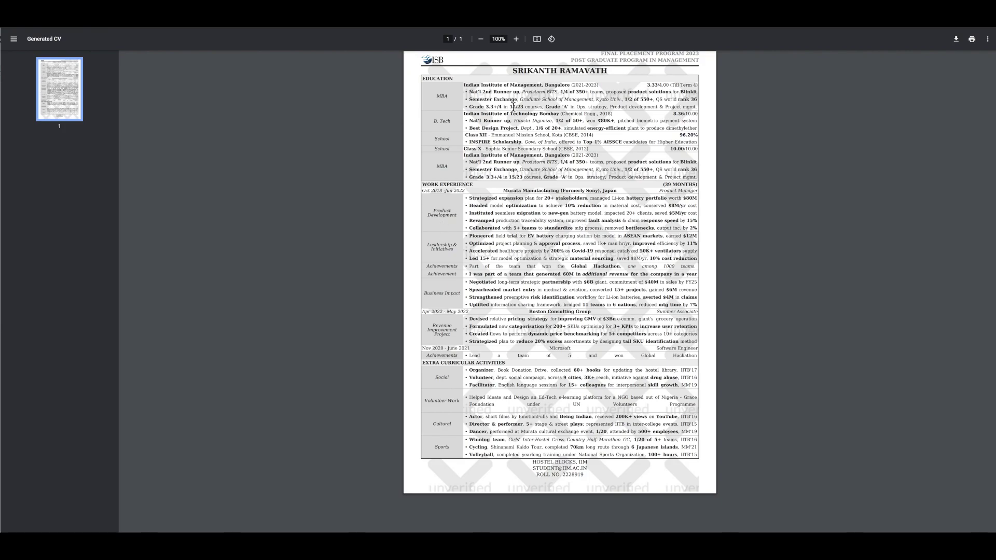
# Enlarge the generated CV to 150% and read it from the Education section to the contact details at its end
pyautogui.click(516, 39)
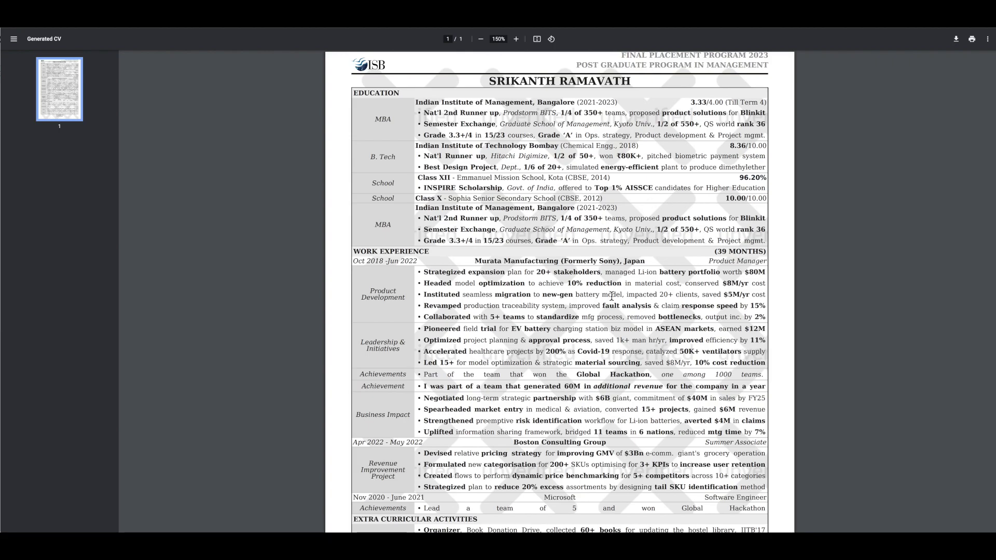
pyautogui.scroll(-4, 612, 296)
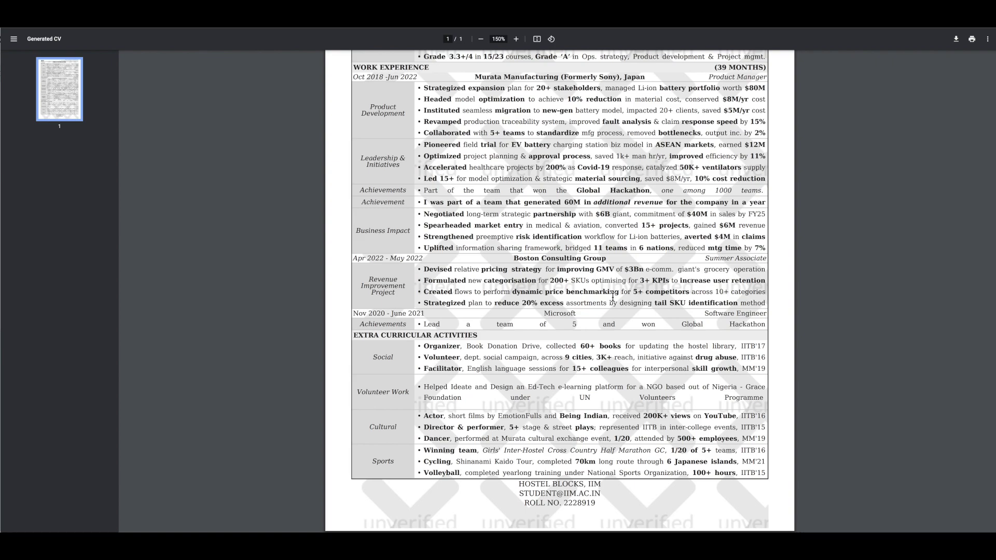
pyautogui.scroll(4, 612, 296)
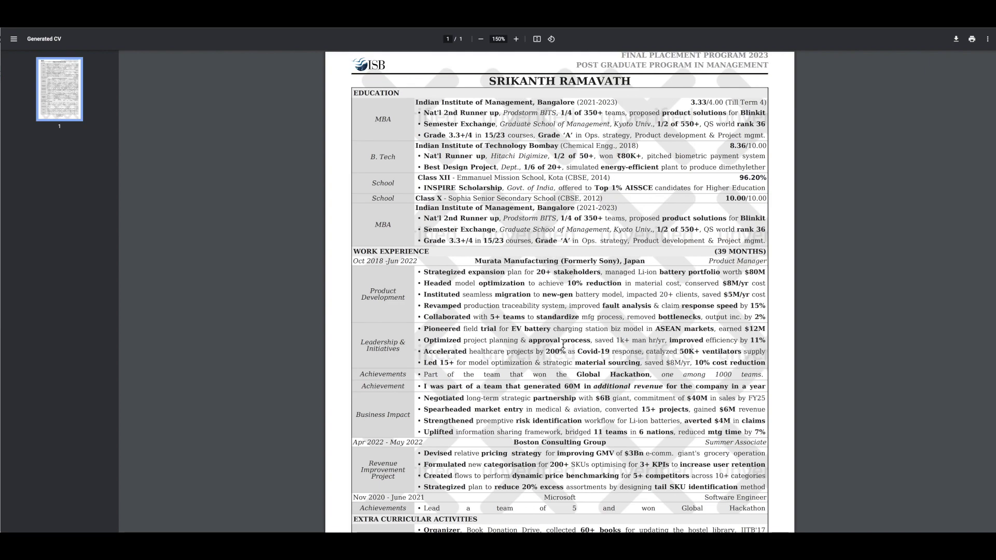
pyautogui.scroll(-1, 563, 343)
pyautogui.scroll(-3, 551, 382)
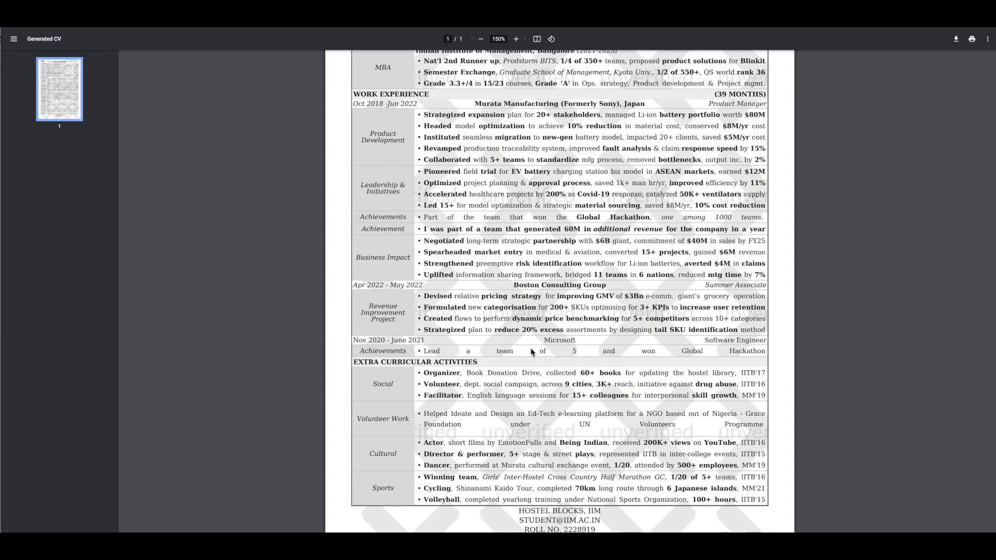
pyautogui.scroll(3, 532, 352)
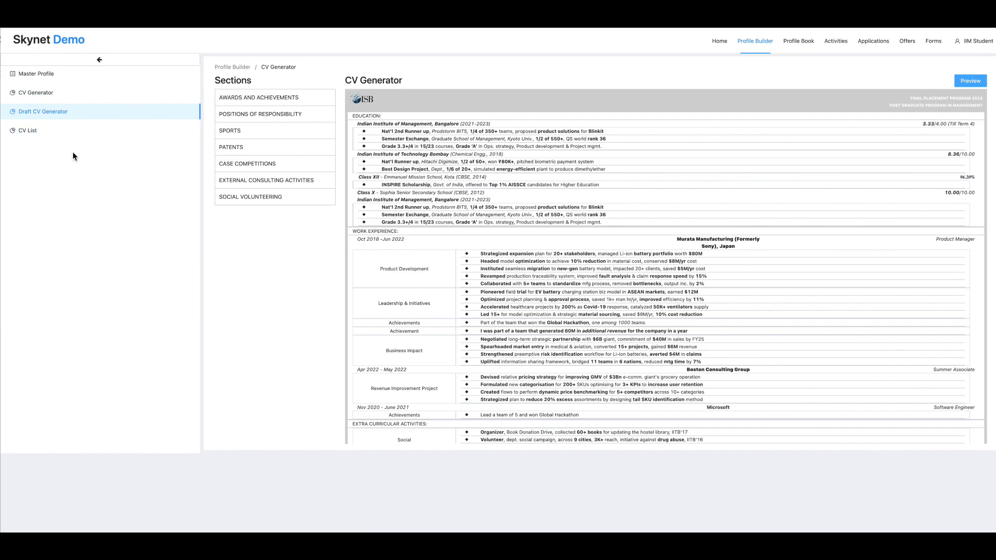
pyautogui.click(62, 101)
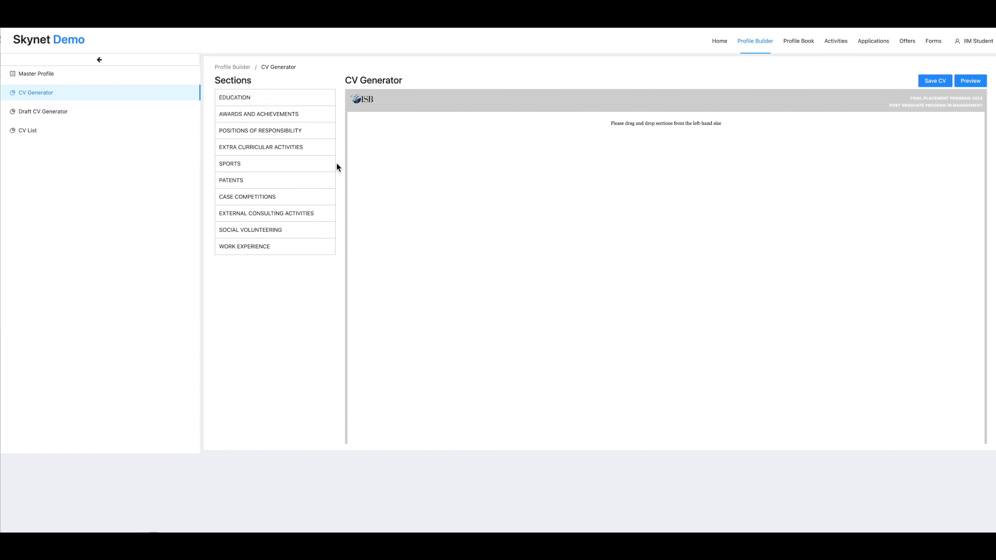
pyautogui.moveTo(250, 97); pyautogui.dragTo(408, 120)
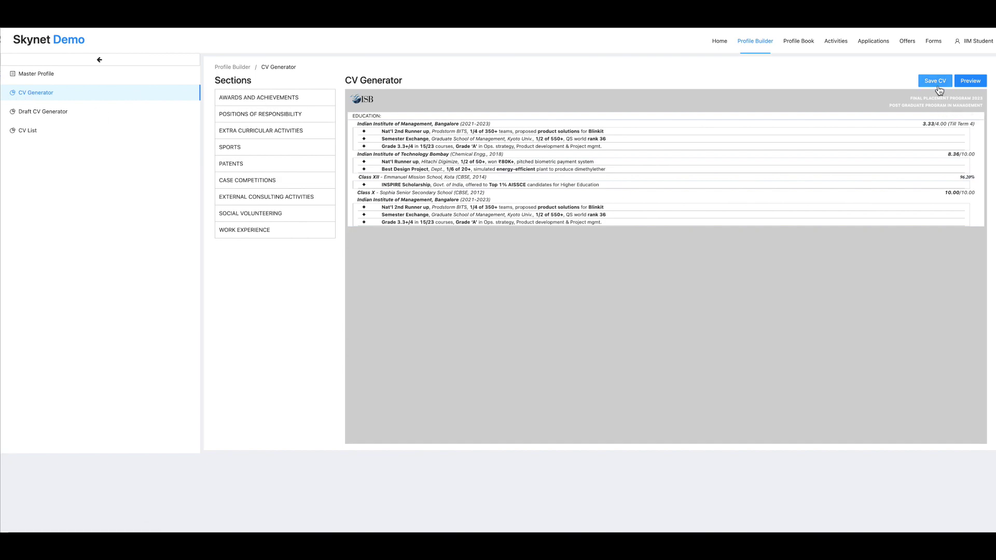
pyautogui.click(41, 111)
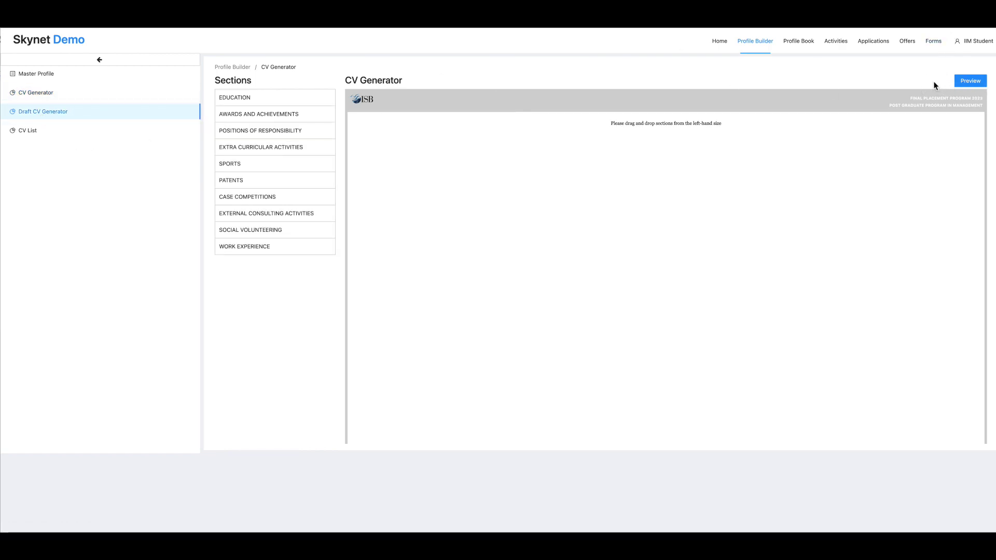
# In the CV Generator, add the Education, Work Experience, Patents, Social Volunteering and Positions of Responsibility sections to the CV
pyautogui.click(30, 95)
pyautogui.moveTo(263, 97); pyautogui.dragTo(411, 114)
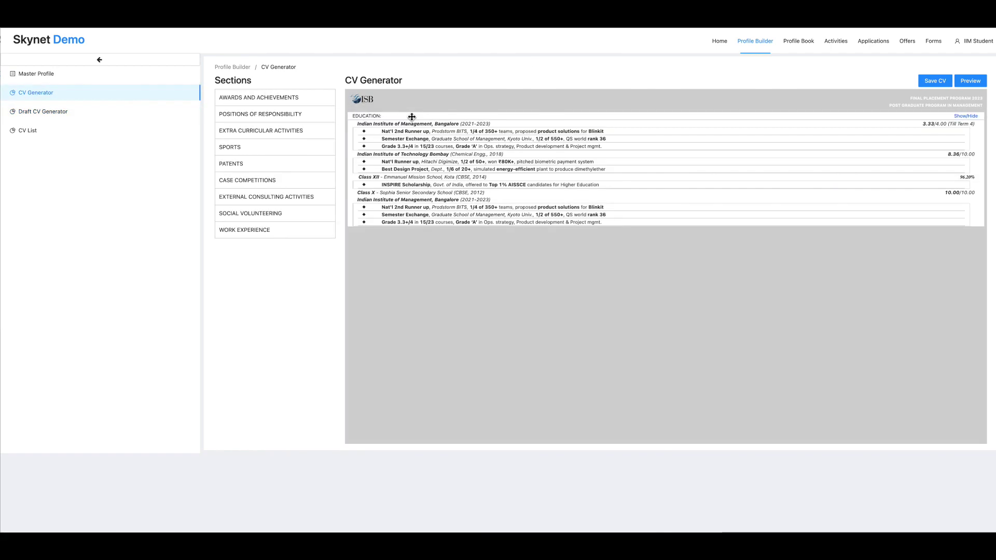
pyautogui.moveTo(250, 232); pyautogui.dragTo(439, 236)
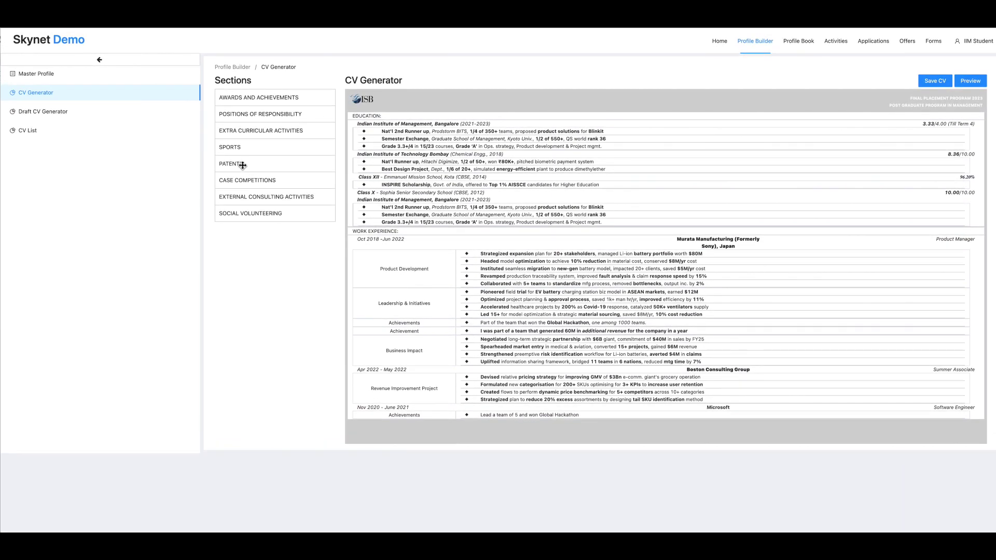
pyautogui.moveTo(242, 165); pyautogui.dragTo(491, 429)
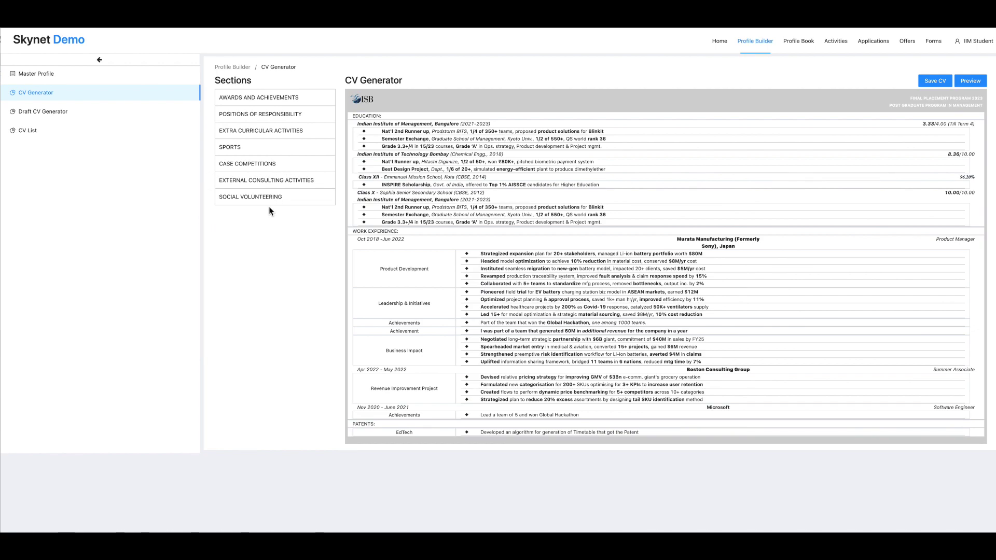
pyautogui.moveTo(265, 198); pyautogui.dragTo(444, 442)
pyautogui.scroll(-2, 505, 419)
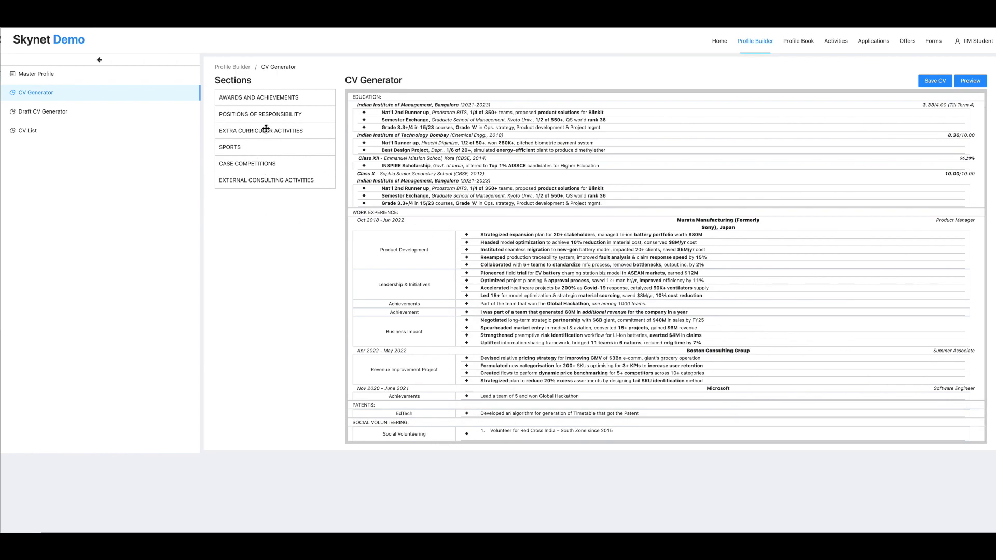
pyautogui.moveTo(259, 114); pyautogui.dragTo(467, 425)
pyautogui.scroll(-2, 523, 413)
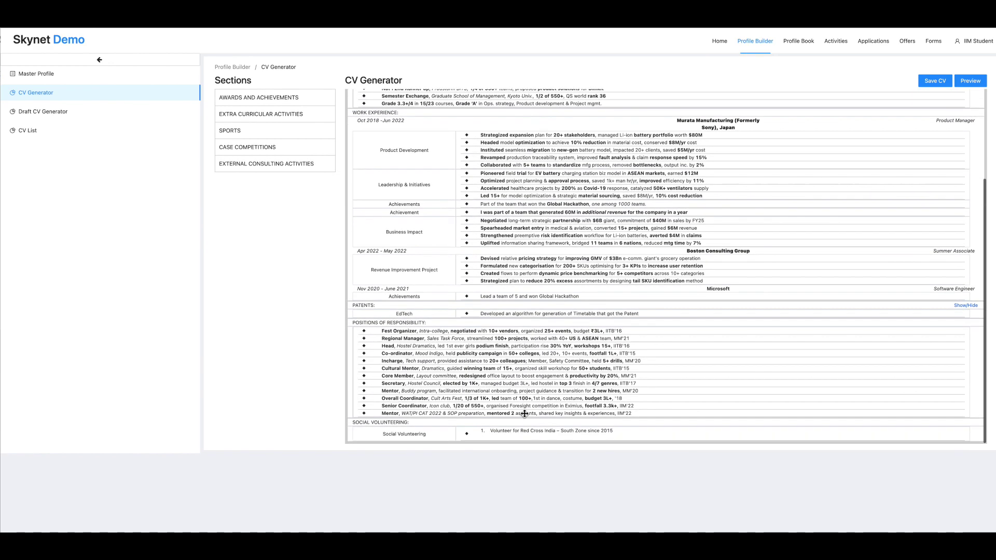
# Add External Consulting Activities and order the sections below Work Experience as External Consulting Activities, Social Volunteering, Patents, Positions of Responsibility
pyautogui.moveTo(524, 413); pyautogui.dragTo(523, 413)
pyautogui.moveTo(391, 431); pyautogui.dragTo(394, 324)
pyautogui.scroll(3, 436, 375)
pyautogui.scroll(-1, 437, 386)
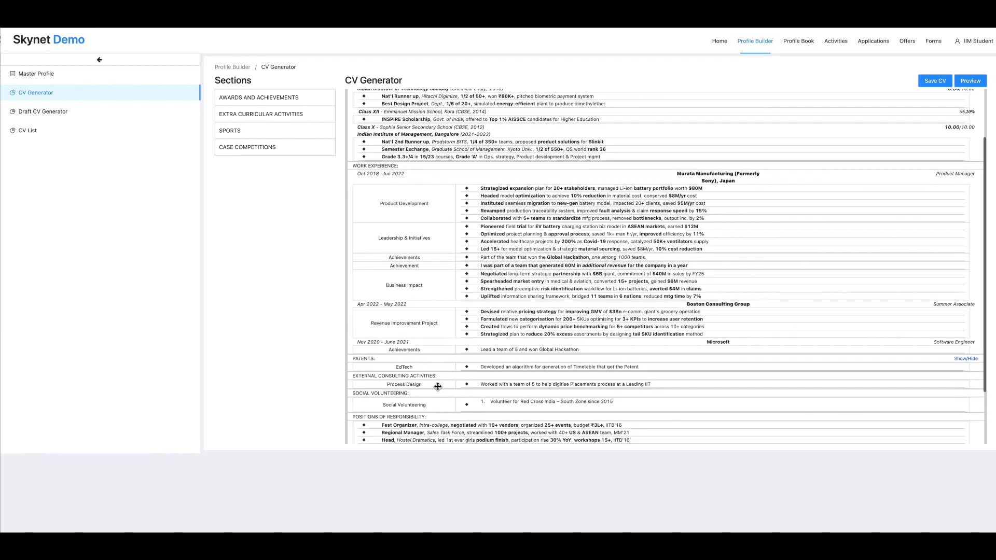
pyautogui.scroll(-2, 438, 386)
pyautogui.moveTo(382, 323); pyautogui.dragTo(381, 285)
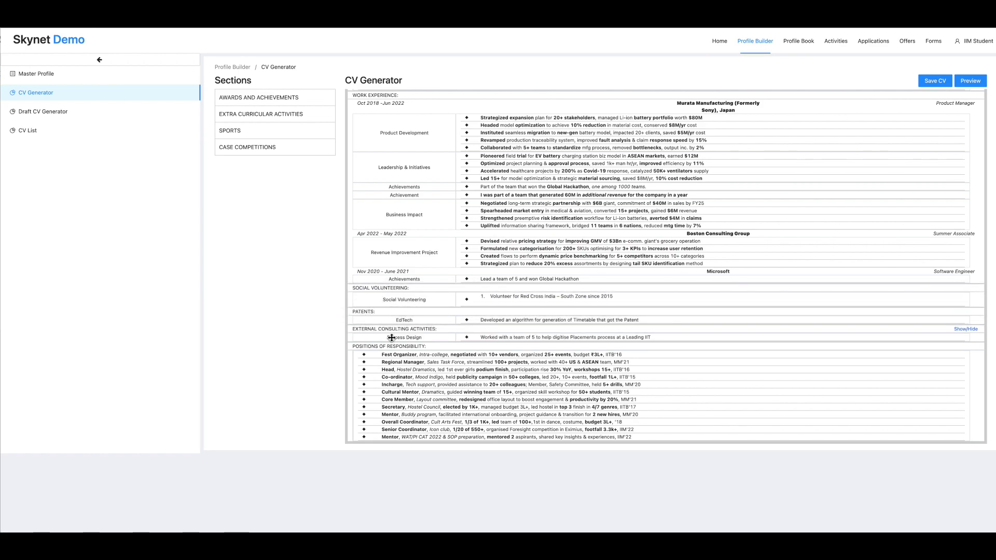
pyautogui.moveTo(414, 330); pyautogui.dragTo(413, 287)
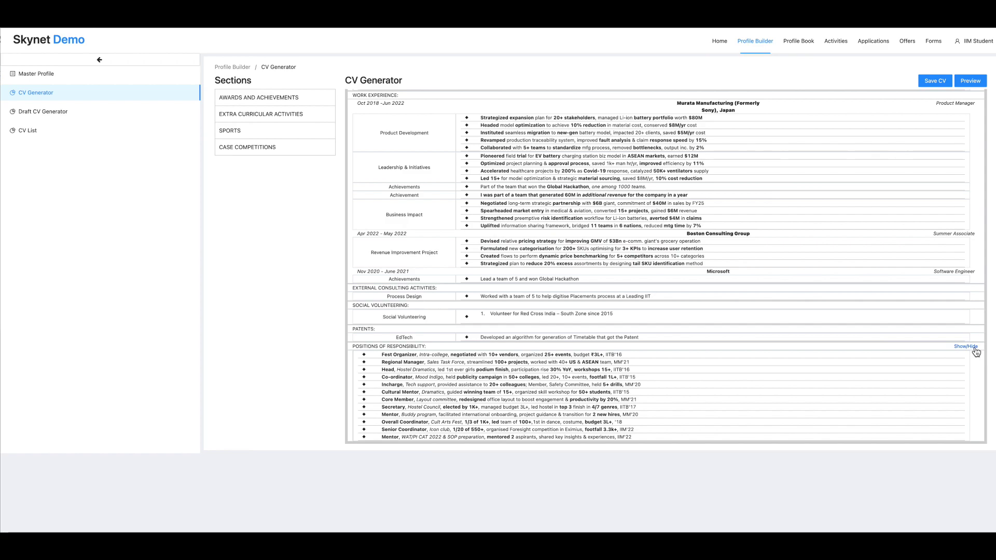
# Hide the Co-ordinator, Fest Organizer, Incharge and Cultural Mentor points in Positions of Responsibility, keeping the Secretary point shown
pyautogui.click(973, 348)
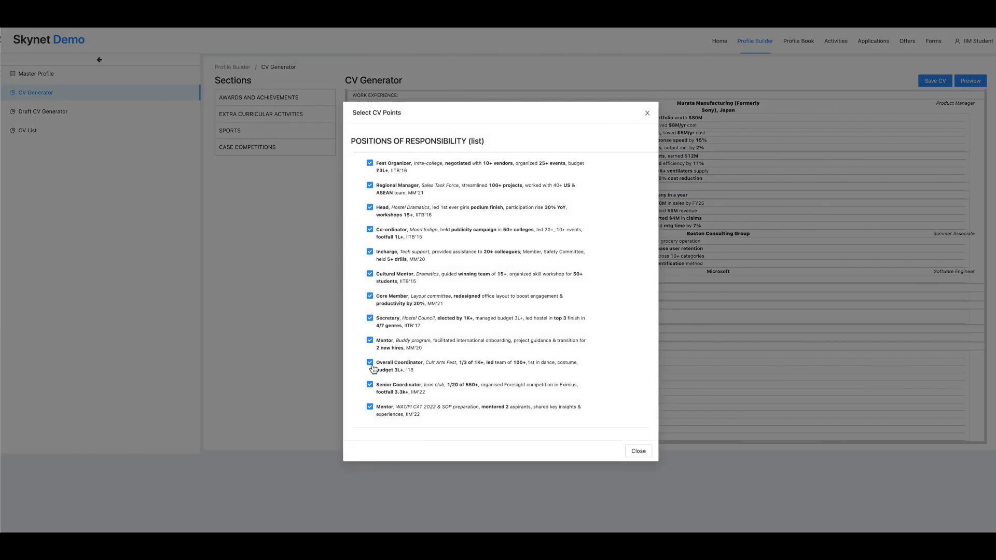
pyautogui.click(370, 275)
pyautogui.click(370, 252)
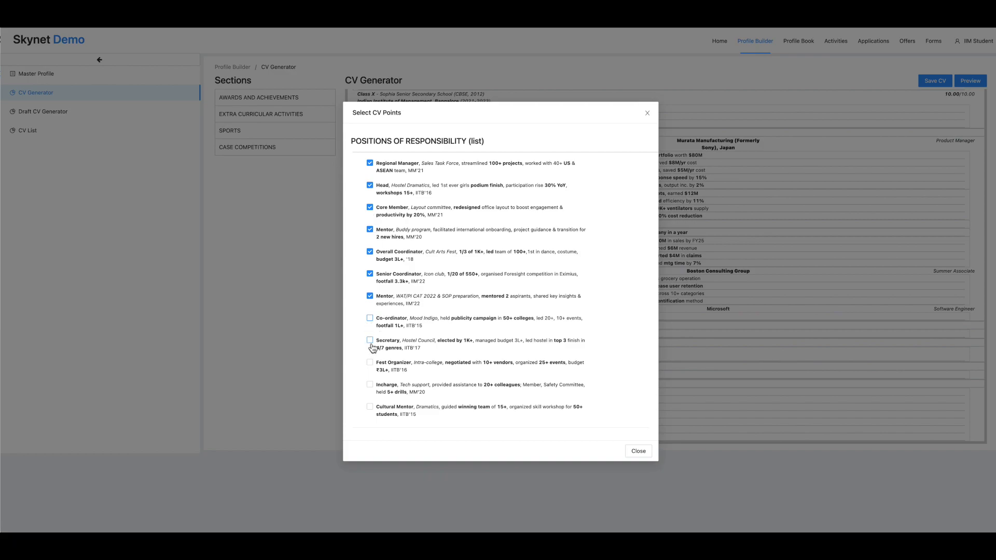
pyautogui.click(370, 340)
pyautogui.click(638, 451)
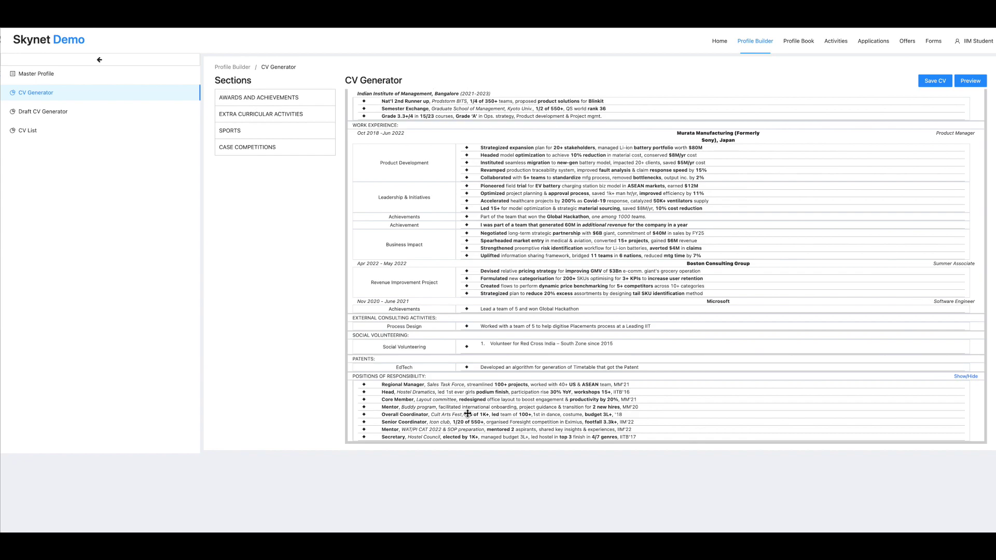
# Reorder the Positions of Responsibility points to Secretary, WAT/PI Mentor, Regional Manager, Senior Coordinator, Overall Coordinator, Head, Buddy program Mentor, Core Member
pyautogui.moveTo(473, 439); pyautogui.dragTo(473, 392)
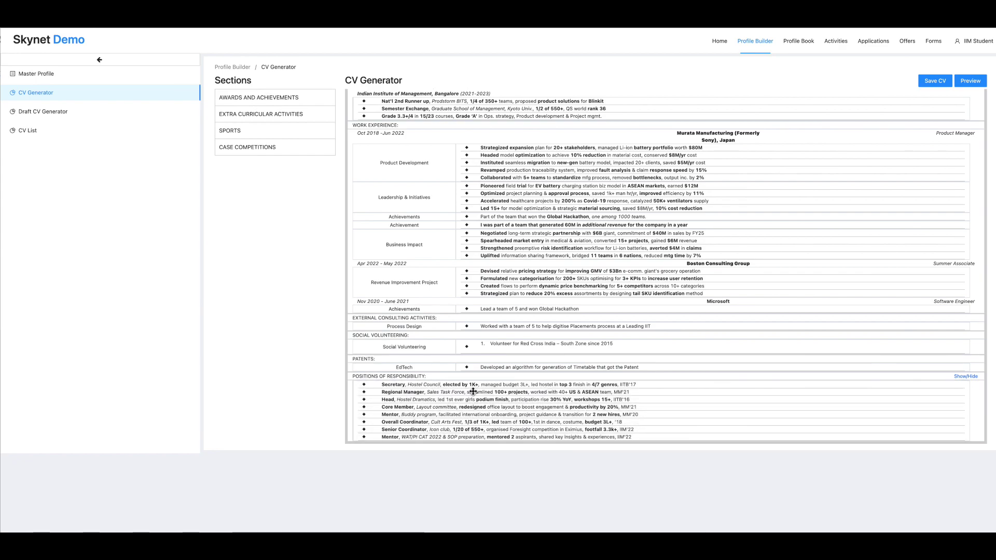
pyautogui.moveTo(467, 439); pyautogui.dragTo(468, 394)
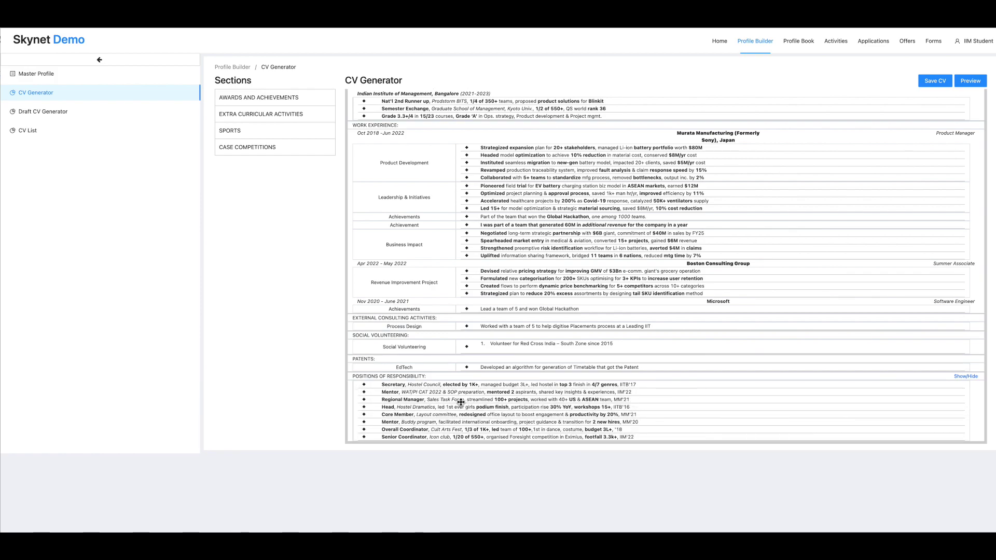
pyautogui.moveTo(434, 421); pyautogui.dragTo(437, 409)
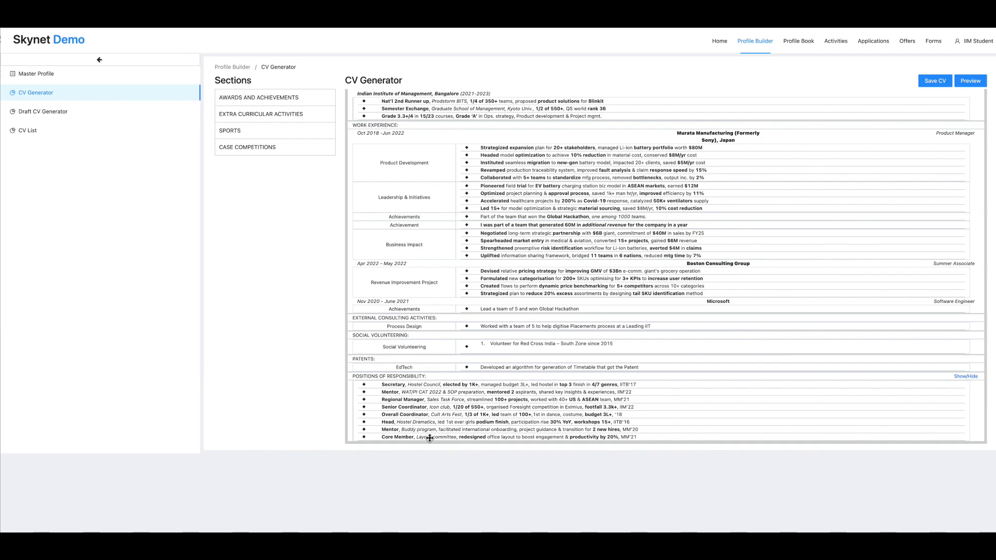
# Reorder the Product Development points to Headed, Strategized, Revamped, Instituted, Collaborated, and the Leadership & Initiatives points to Optimized, Accelerated, Pioneered, Led
pyautogui.scroll(3, 607, 431)
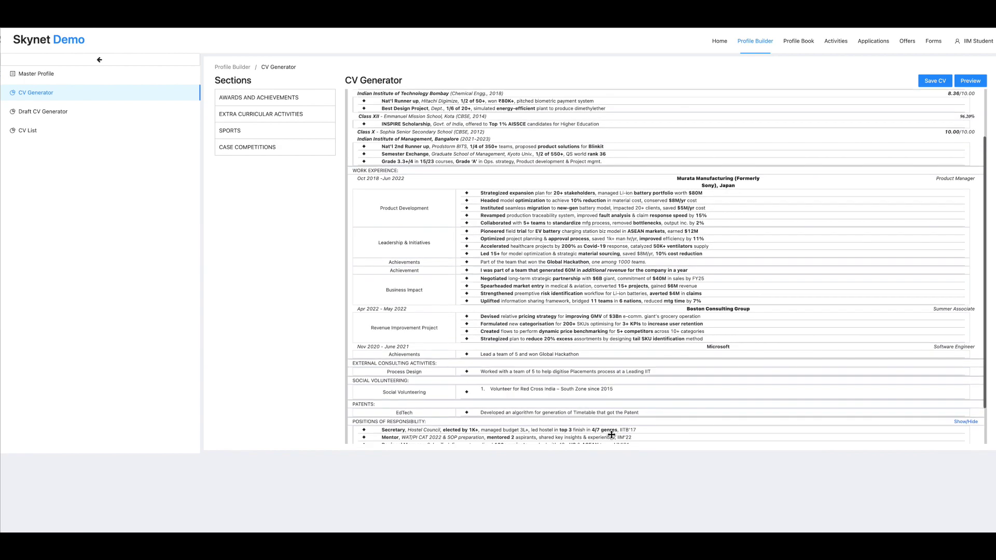
pyautogui.scroll(1, 477, 348)
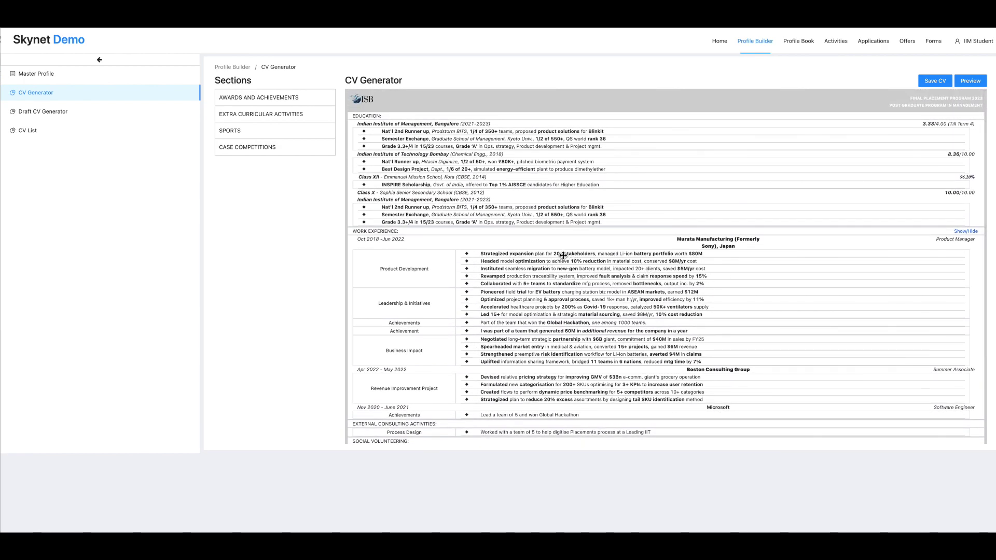
pyautogui.moveTo(558, 262); pyautogui.dragTo(517, 281)
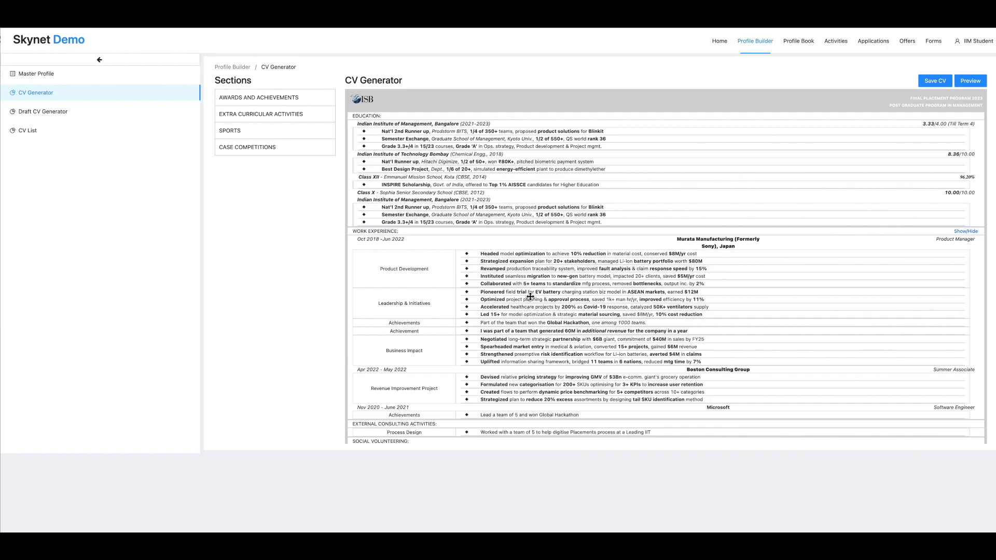
pyautogui.moveTo(523, 296); pyautogui.dragTo(522, 297)
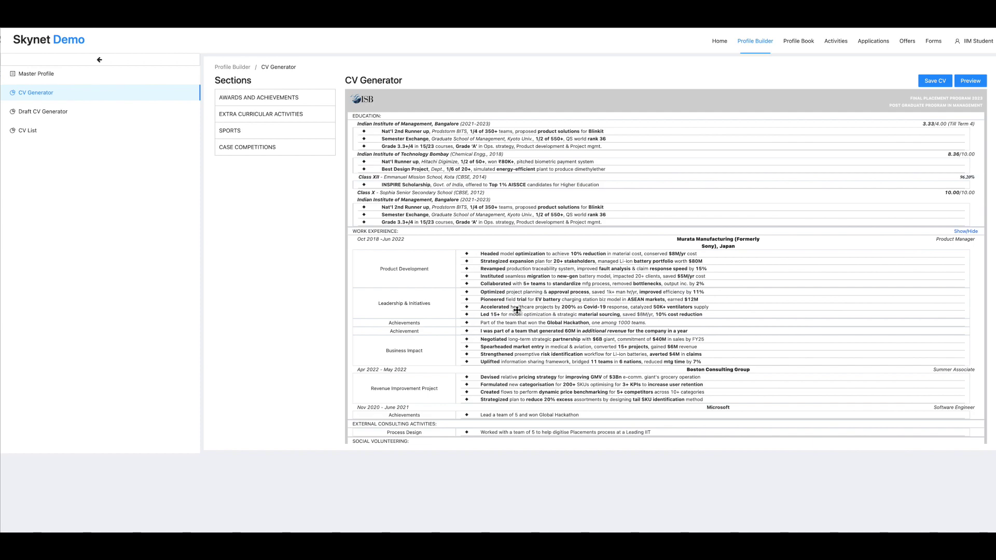
pyautogui.moveTo(517, 310)
pyautogui.mouseDown()
pyautogui.moveTo(518, 300)
pyautogui.moveTo(499, 304)
pyautogui.mouseUp()
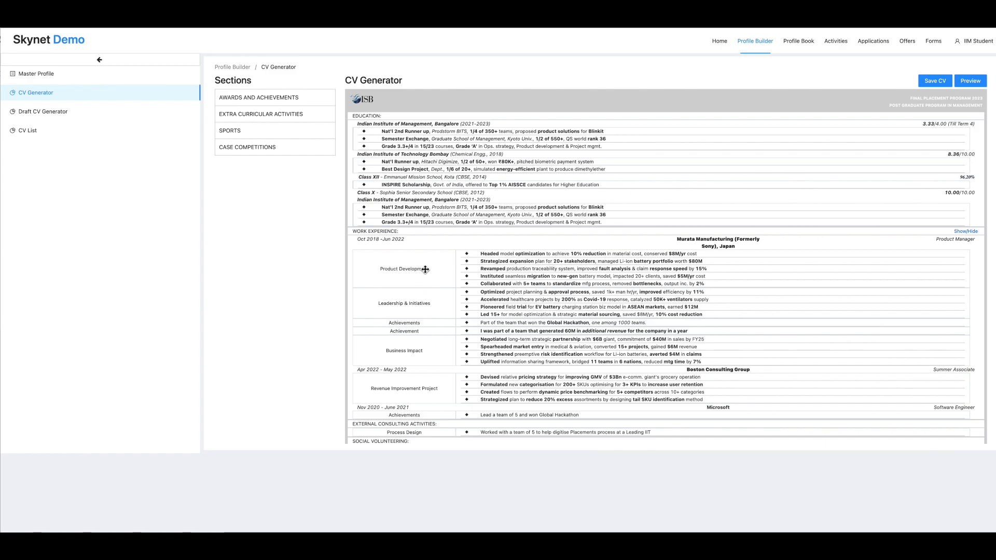
# Preview the CV as a PDF and check whether its contact details fit on the first page
pyautogui.click(970, 83)
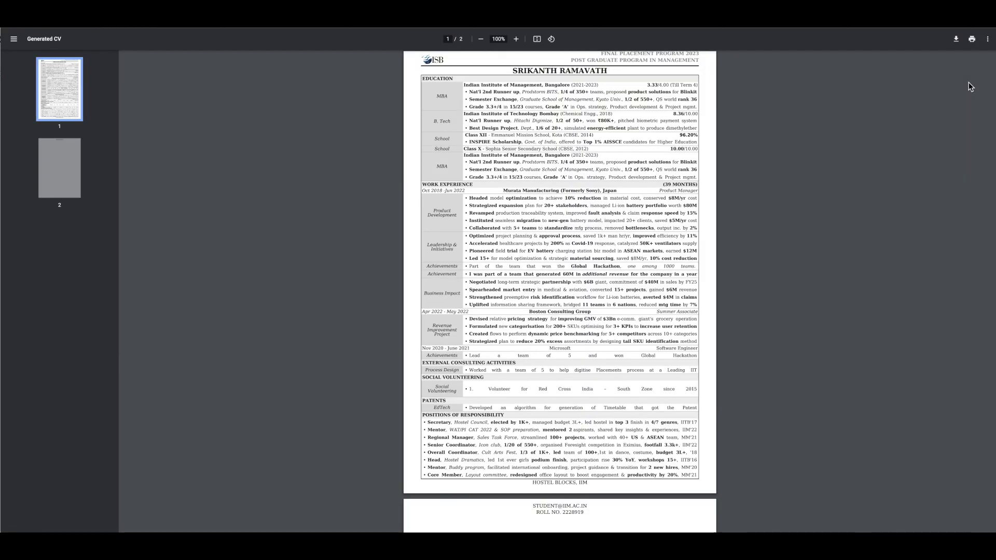
pyautogui.scroll(-5, 534, 306)
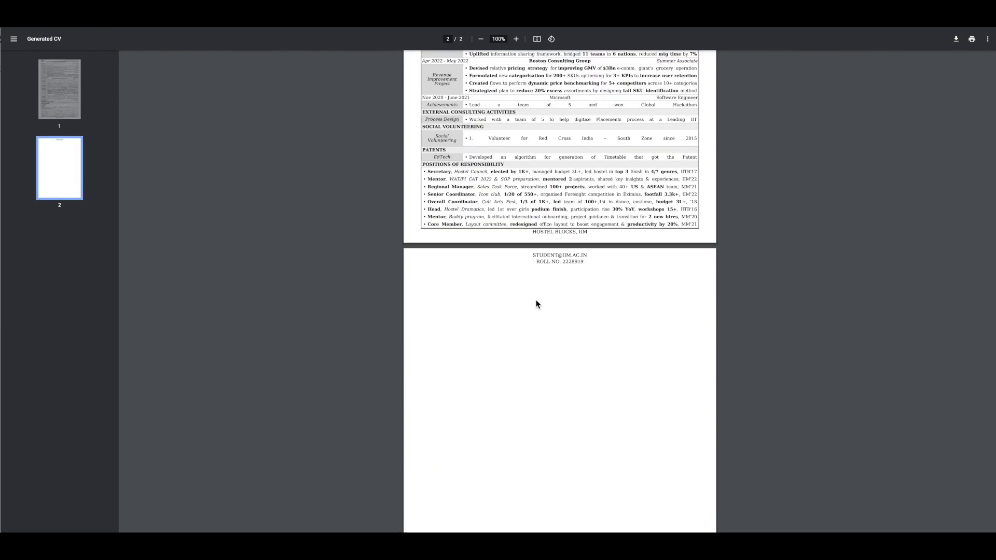
pyautogui.scroll(4, 527, 281)
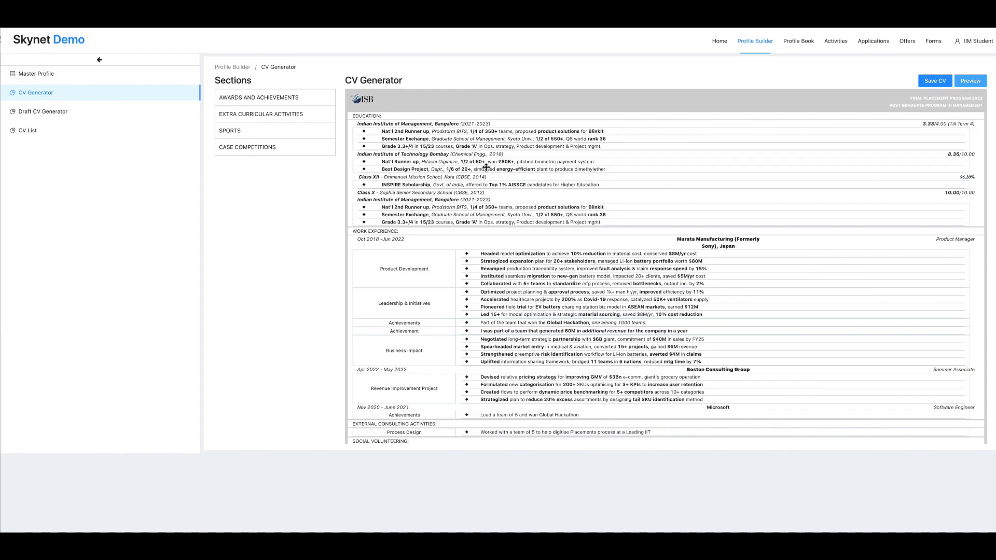
# Hide both Mentor points in Positions of Responsibility and preview the shortened CV as a PDF
pyautogui.scroll(-3, 602, 357)
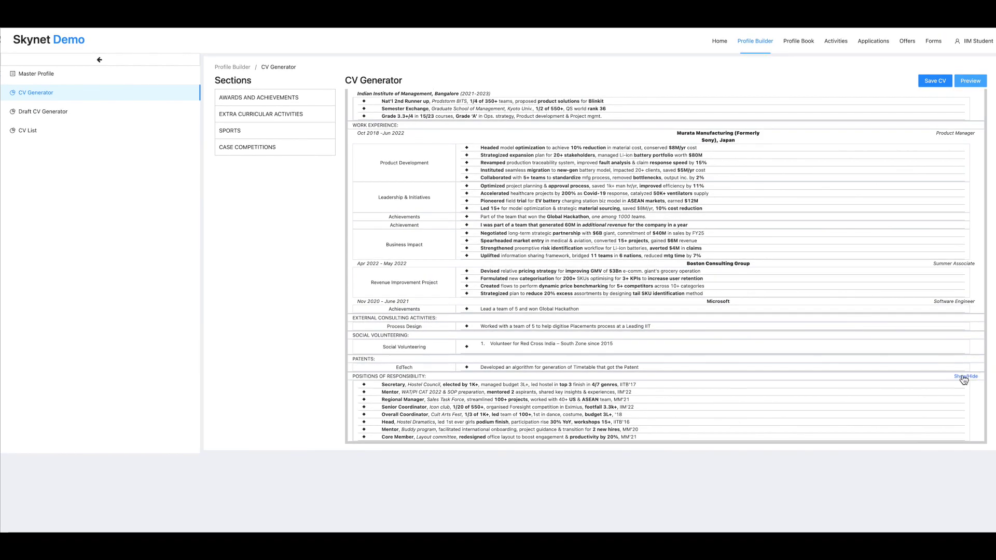
pyautogui.click(973, 377)
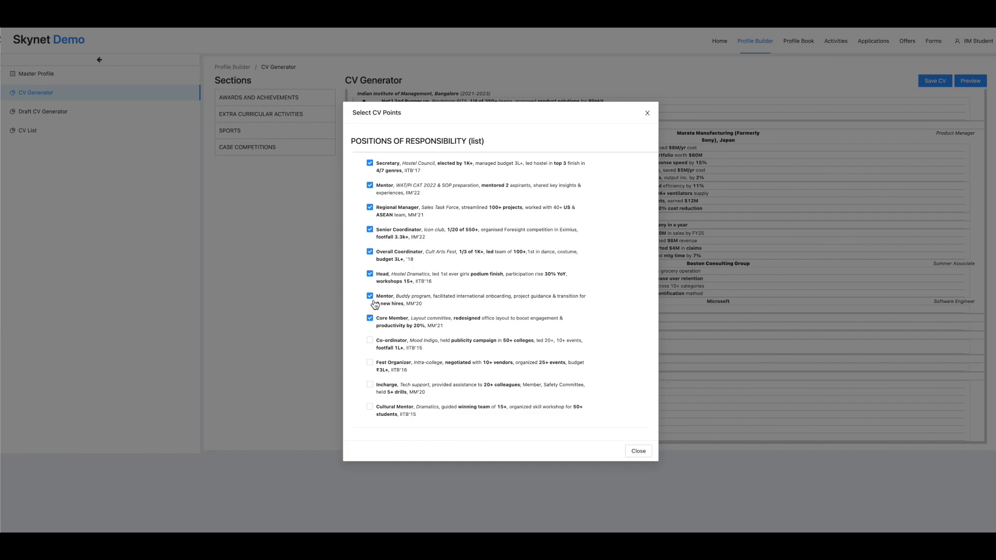
pyautogui.press('Escape')
pyautogui.click(969, 82)
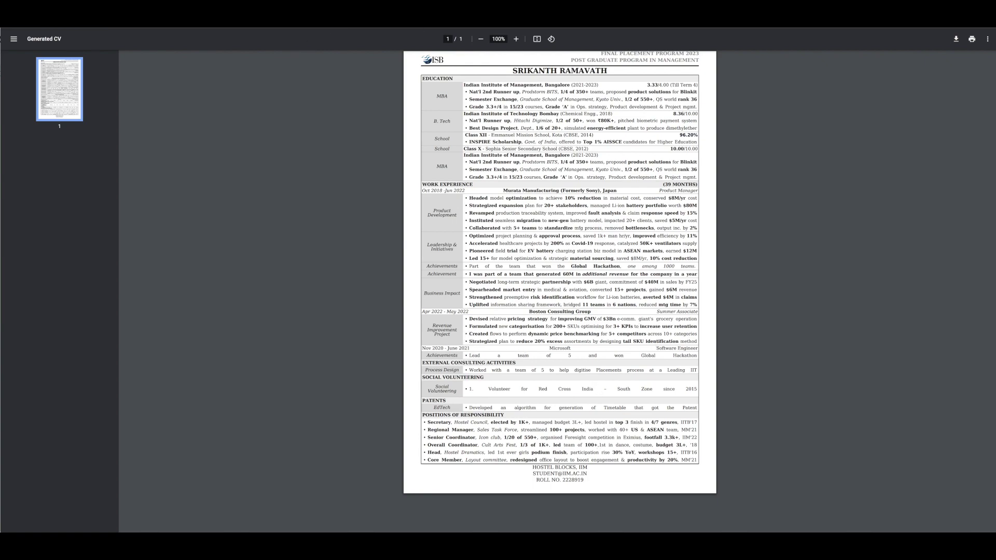
pyautogui.hotkey('ctrl', 'shift', 'Tab')
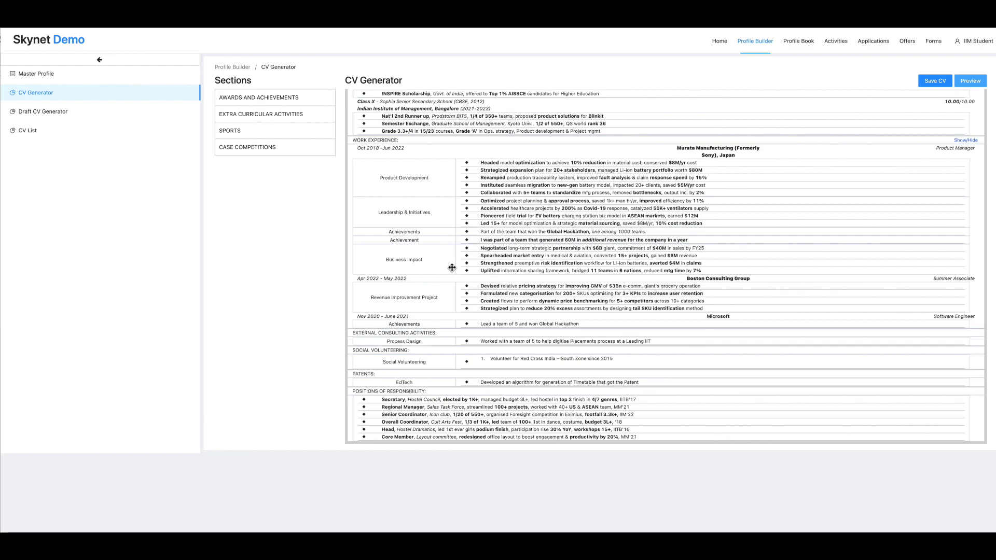
# Remove the Positions of Responsibility section from the CV, returning it to the available sections
pyautogui.scroll(2, 522, 280)
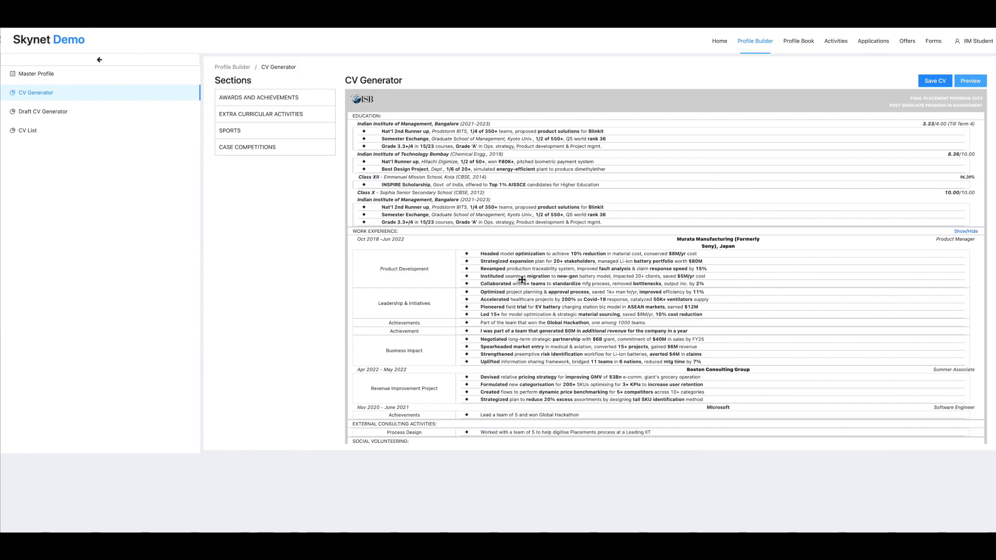
pyautogui.scroll(-3, 521, 280)
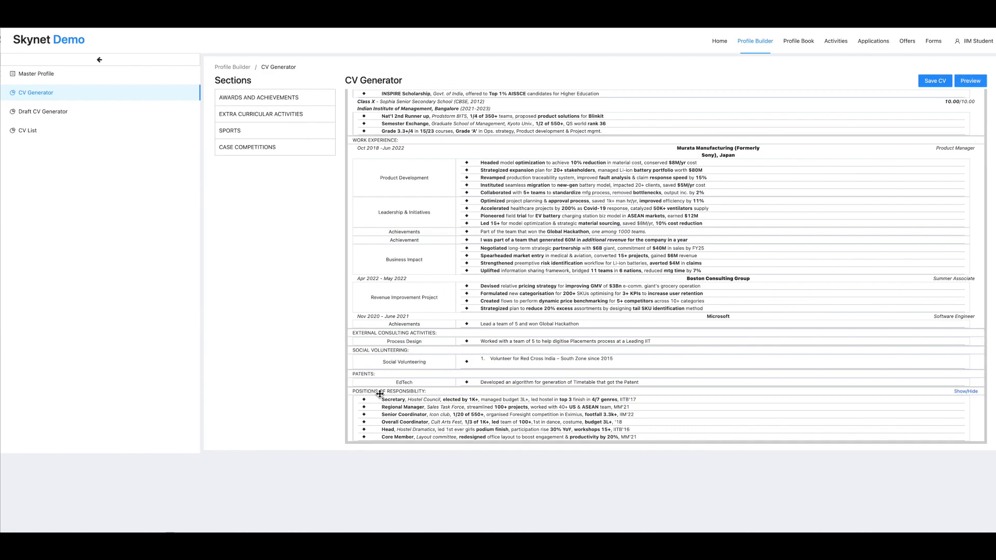
pyautogui.moveTo(380, 393); pyautogui.dragTo(254, 163)
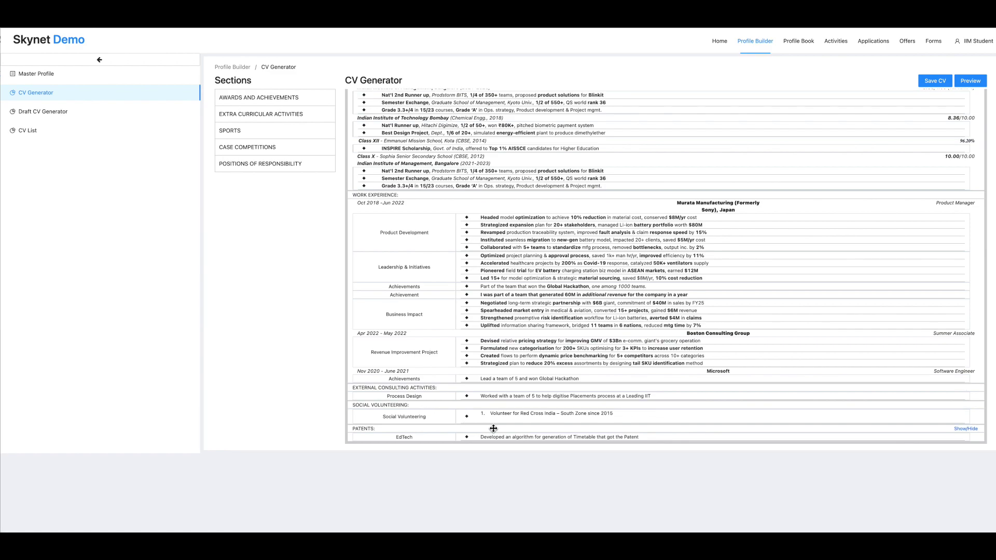
# Save the CV as a variant named BD Resume Variant and open the list of uploaded CVs
pyautogui.click(936, 83)
pyautogui.doubleClick(501, 277)
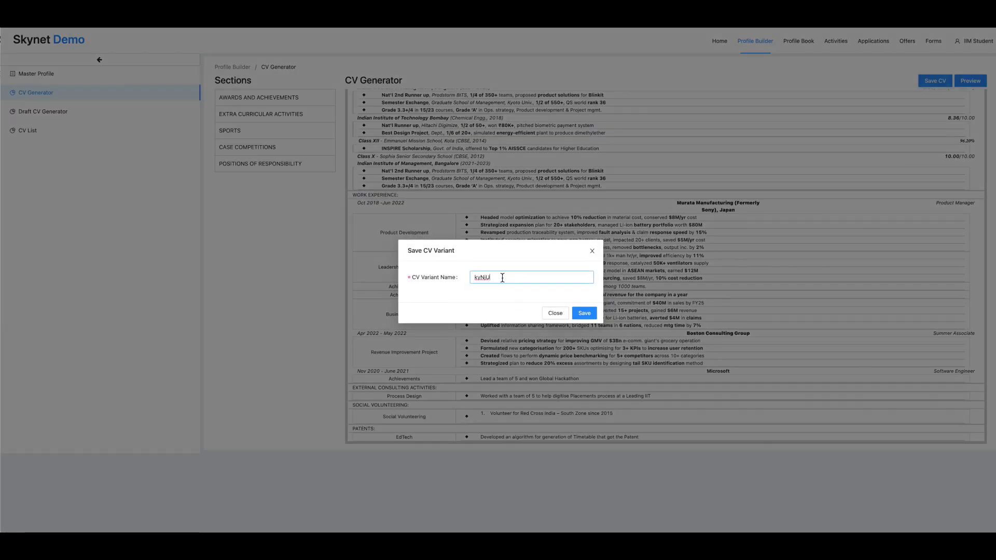
pyautogui.write('M')
pyautogui.press('BackSpace')
pyautogui.write('BD Resume Variant')
pyautogui.click(586, 313)
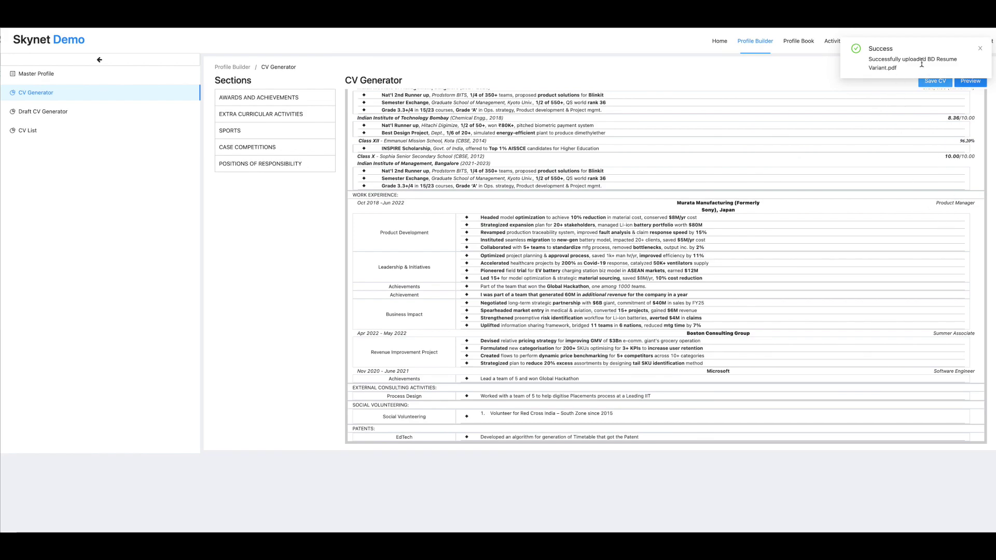
pyautogui.click(43, 138)
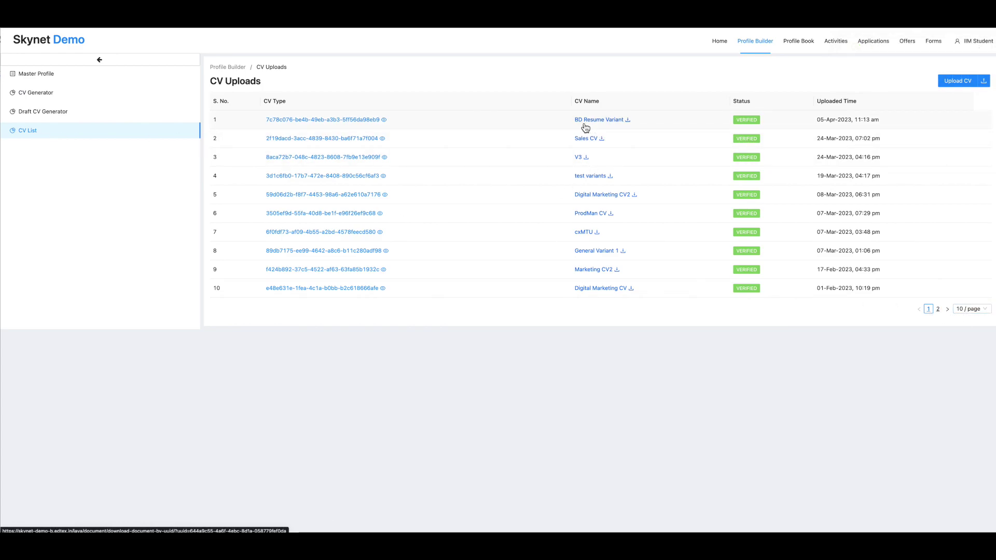
# View the BD Resume Variant's generated PDF, close it and open the Master Profile
pyautogui.click(627, 122)
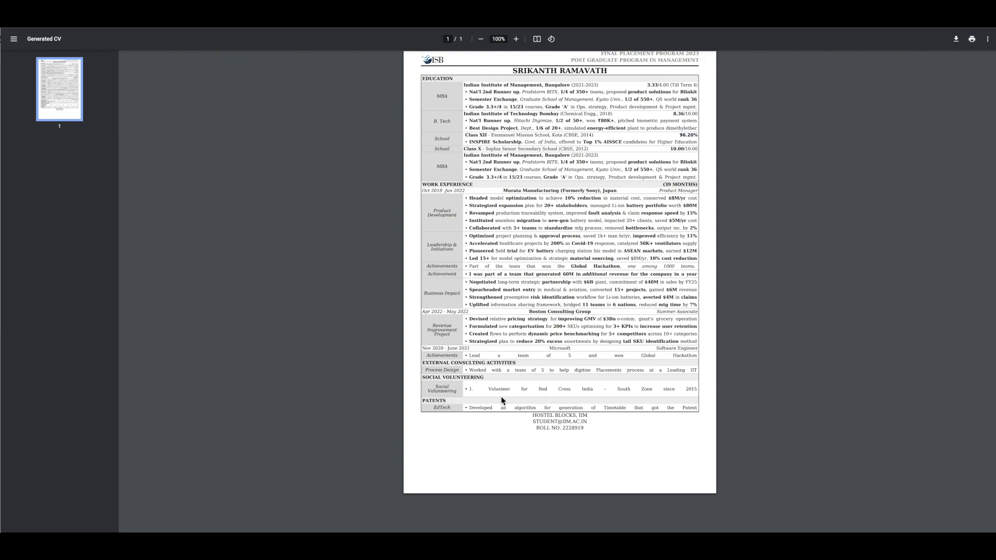
pyautogui.hotkey('ctrl', 'w')
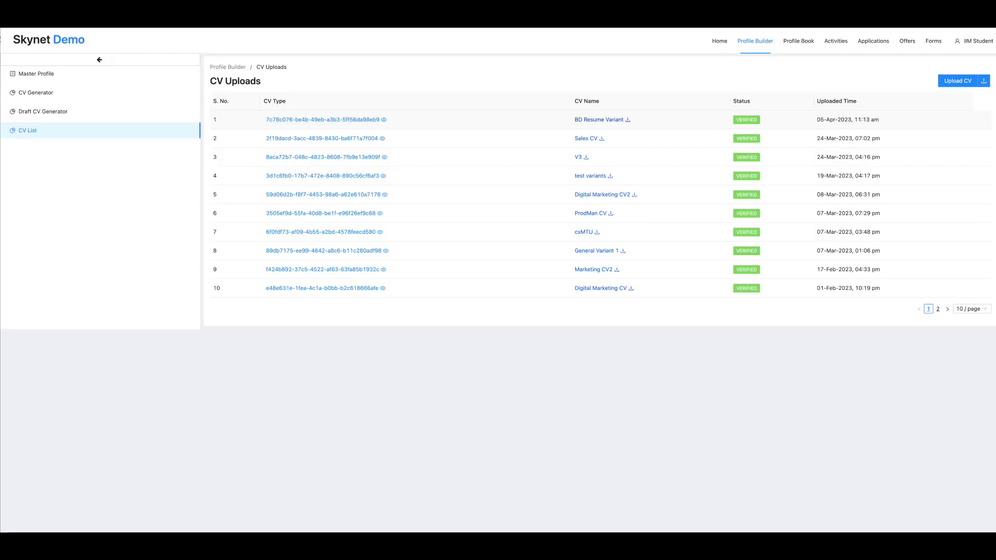
pyautogui.click(51, 78)
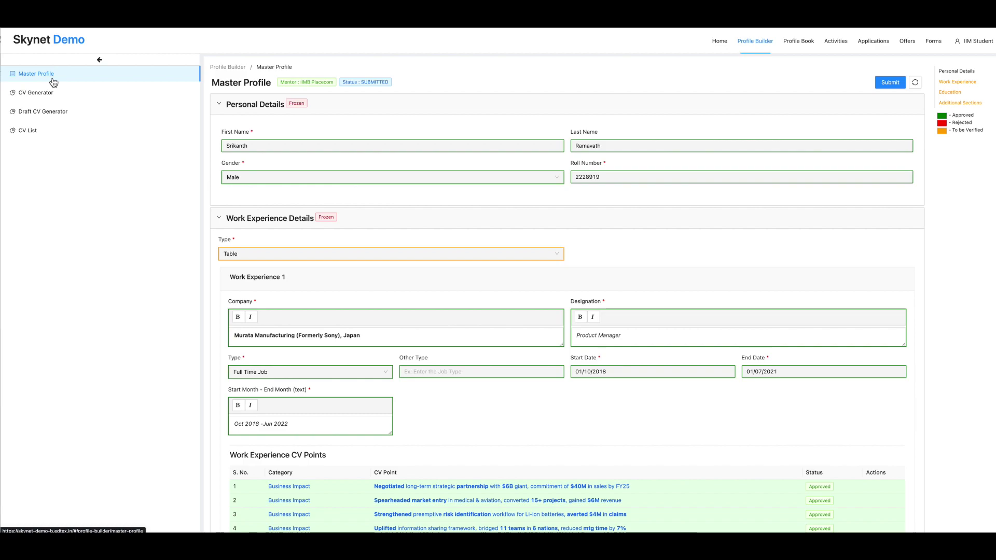
# Switch to the PowerPoint presentation and select the slide just before "Placment Event Creation - PPTs"
pyautogui.moveTo(726, 530)
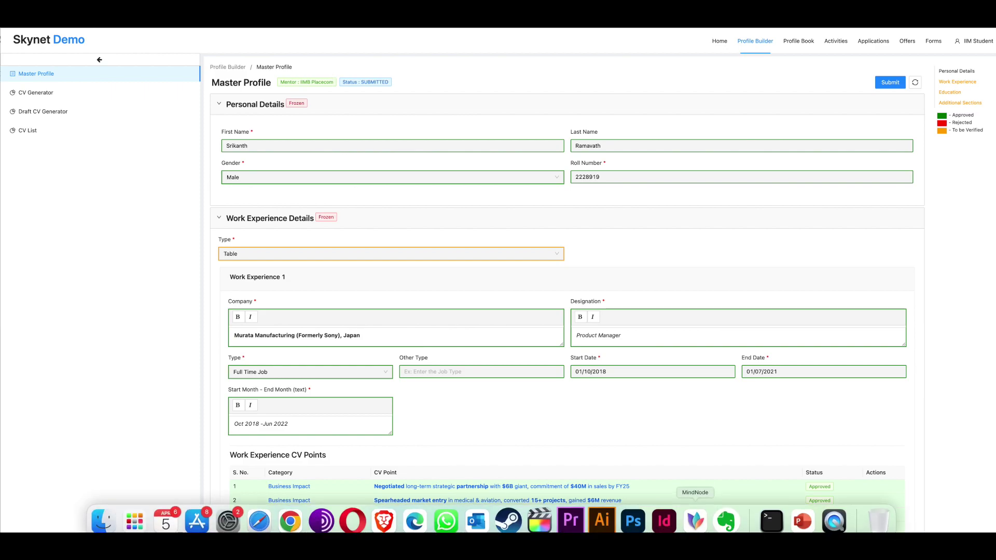
pyautogui.click(802, 525)
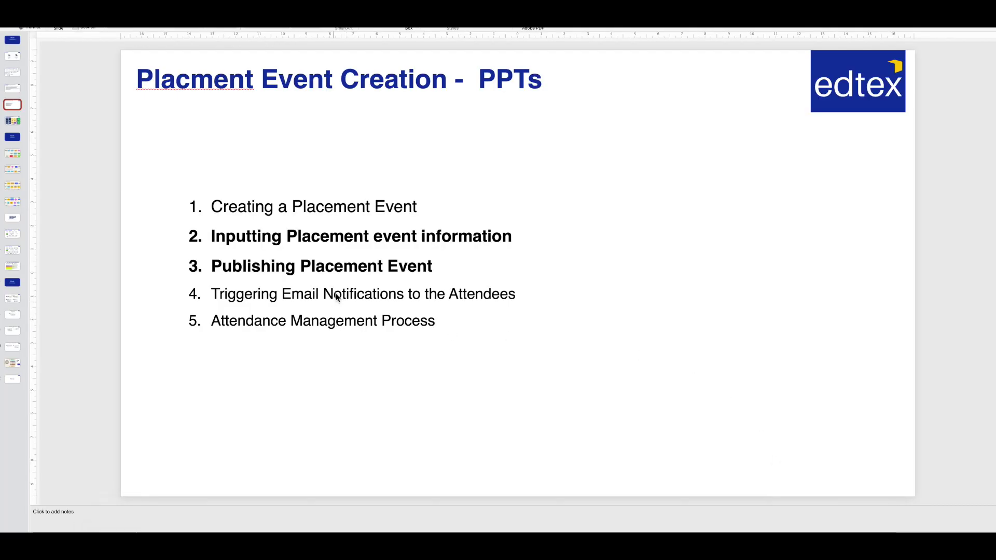
pyautogui.click(12, 88)
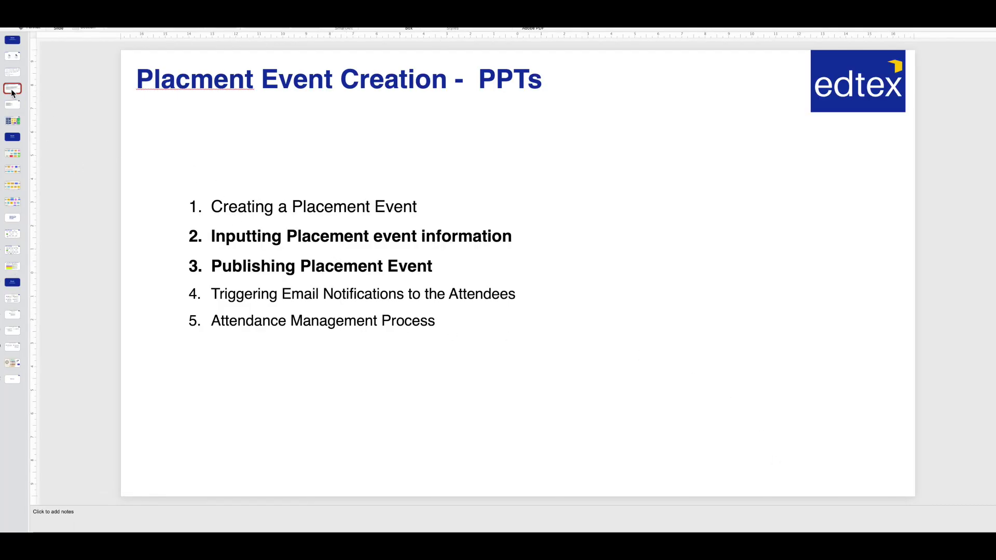